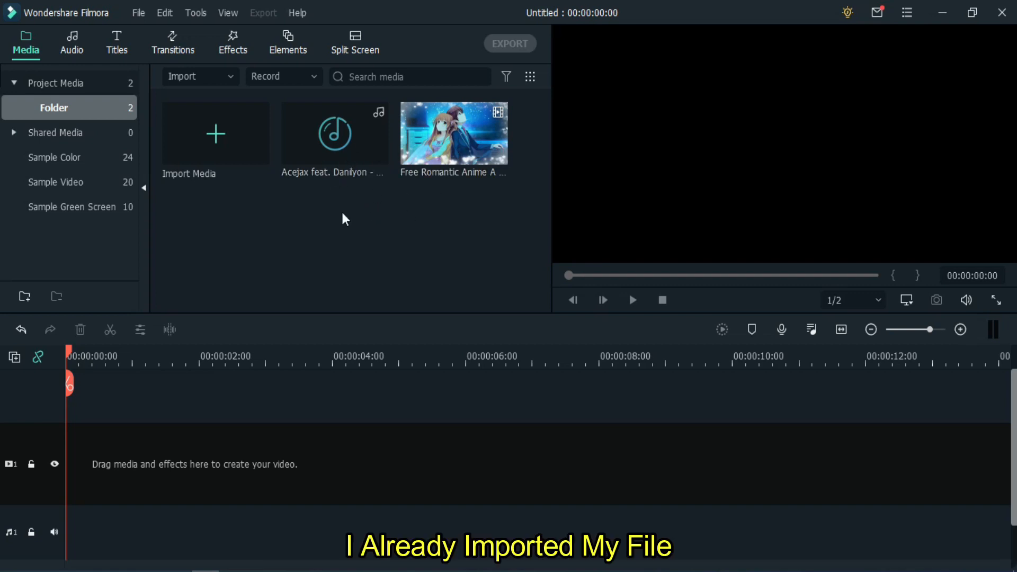
Place the Acejax music clip at the start of the first audio track and move the playhead to 00:00:10:08.
left_click_drag(371, 138, 69, 525)
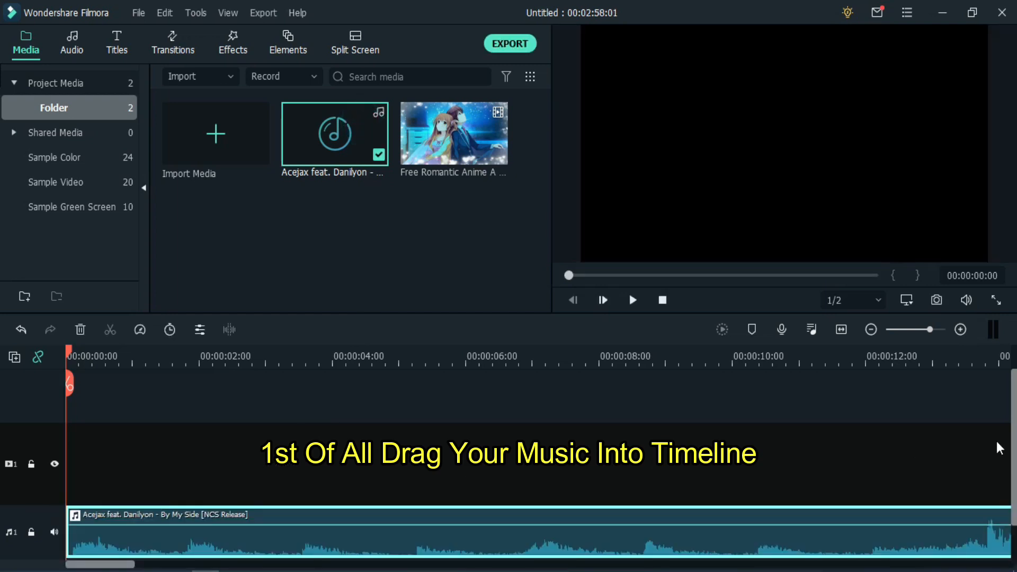
left_click_drag(788, 352, 339, 355)
left_click(329, 353)
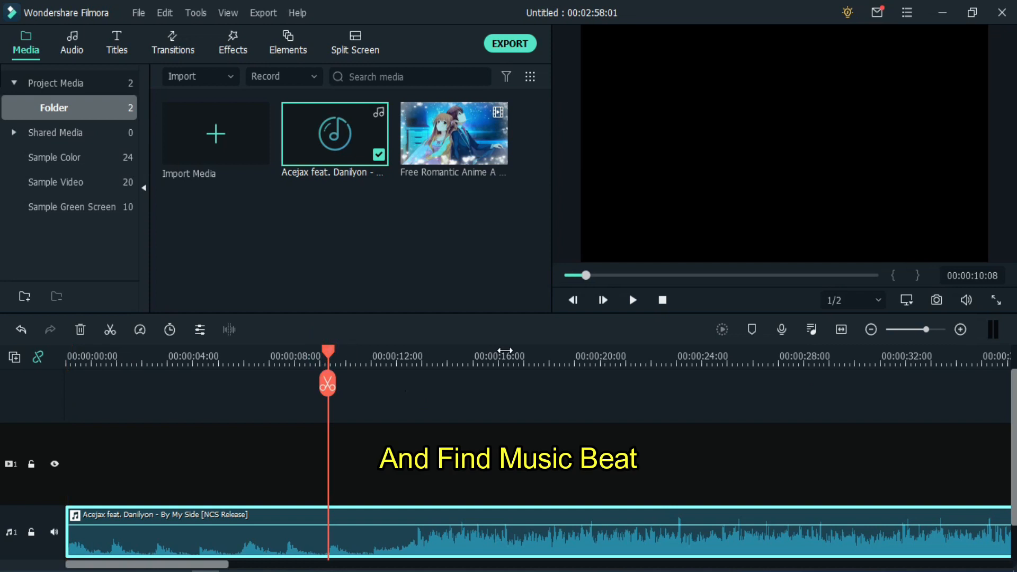
left_click_drag(504, 352, 765, 375)
scroll(1012, 471, "down", 1)
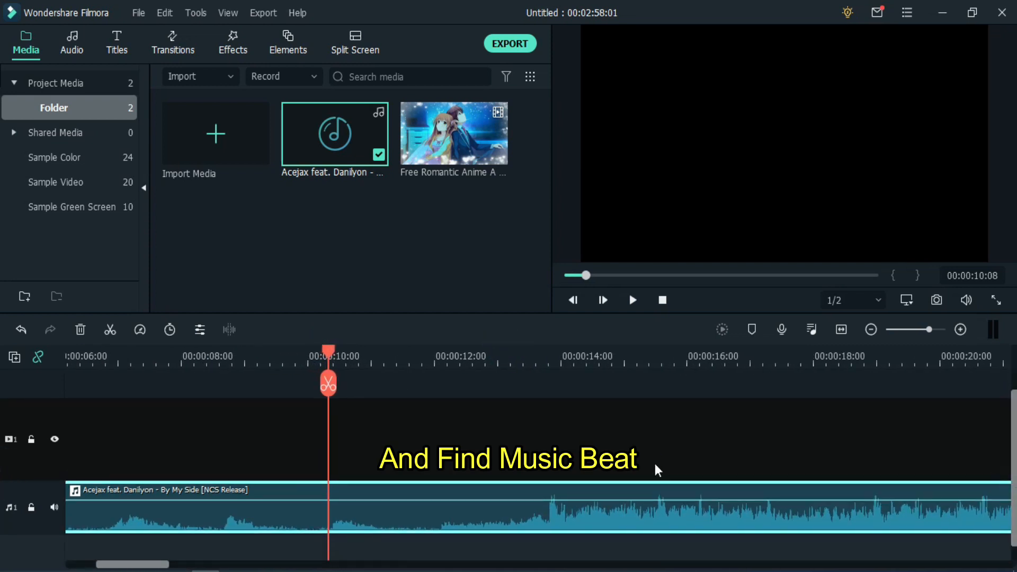
Play the music to find its first strong beat and add a timeline marker there at 00:00:13:21.
key("space")
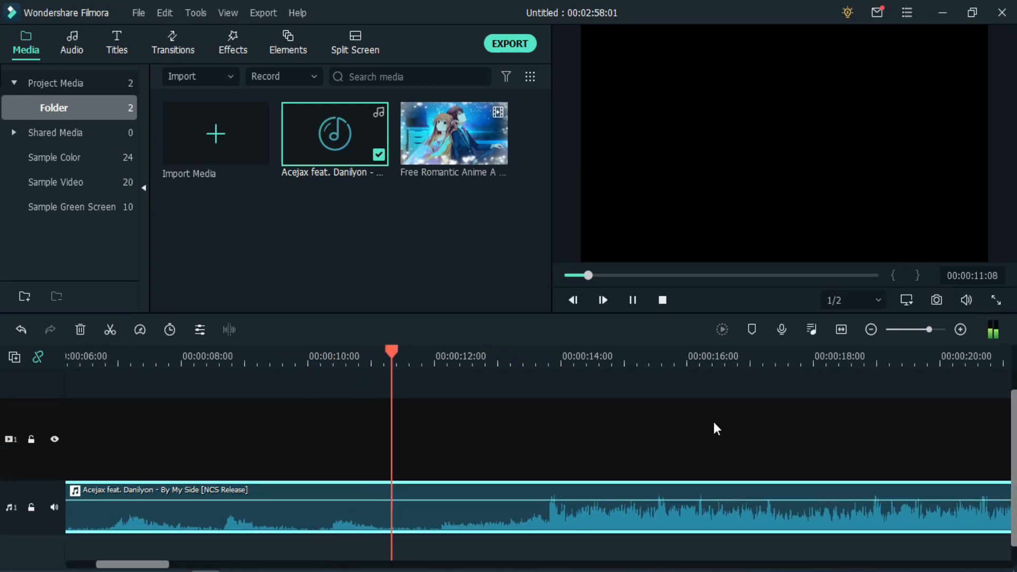
left_click(719, 423)
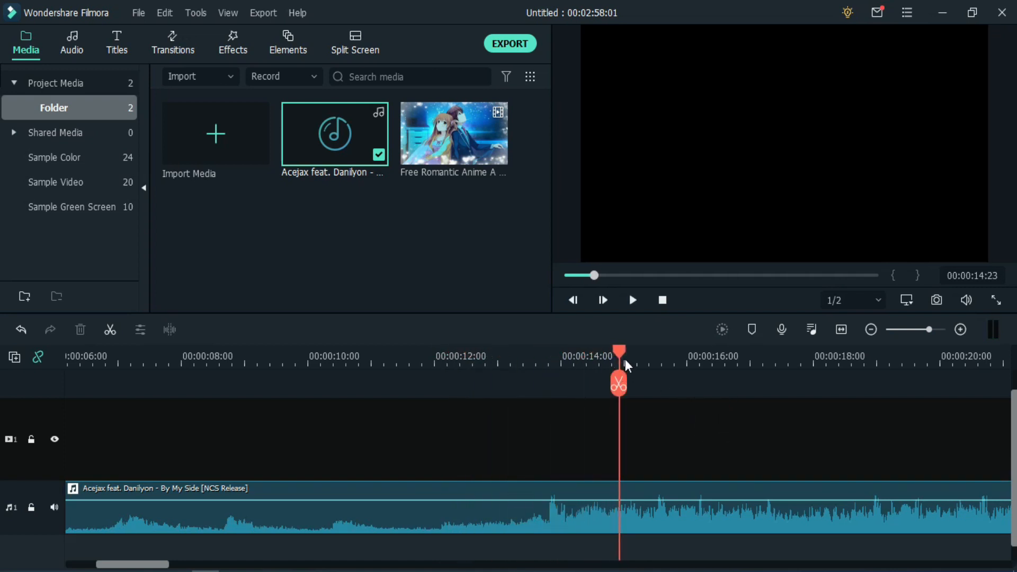
left_click(500, 361)
key("space")
left_click_drag(565, 358, 552, 358)
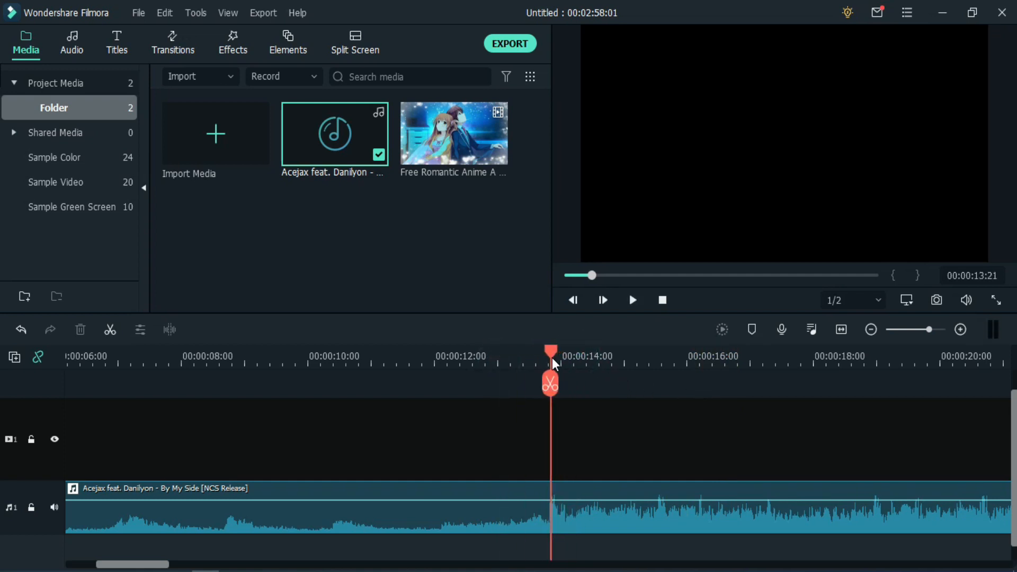
left_click(755, 332)
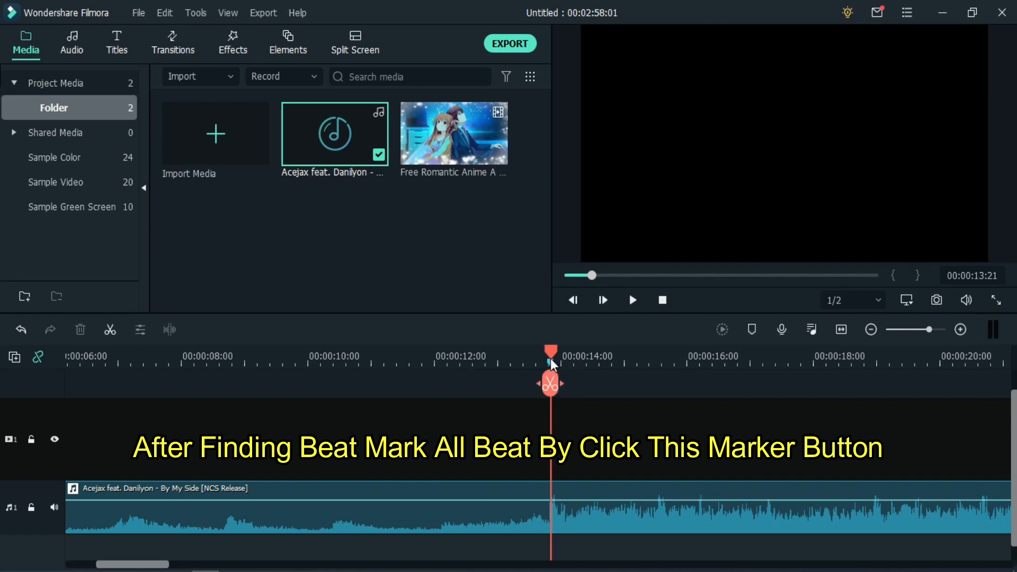
Play on from about 13 seconds and mark the second beat of the music at 00:00:15:14.
left_click_drag(550, 350, 506, 347)
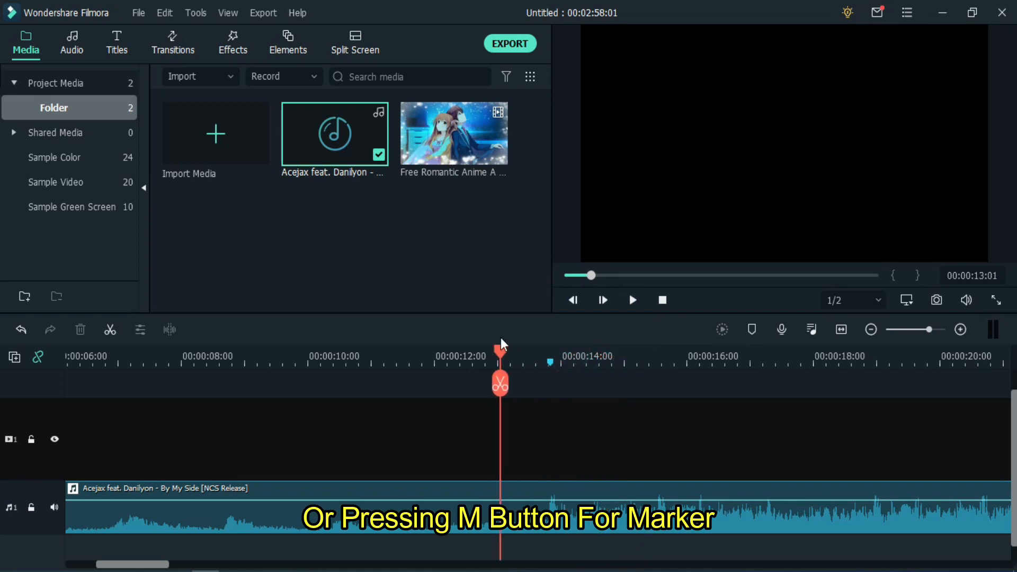
key("space")
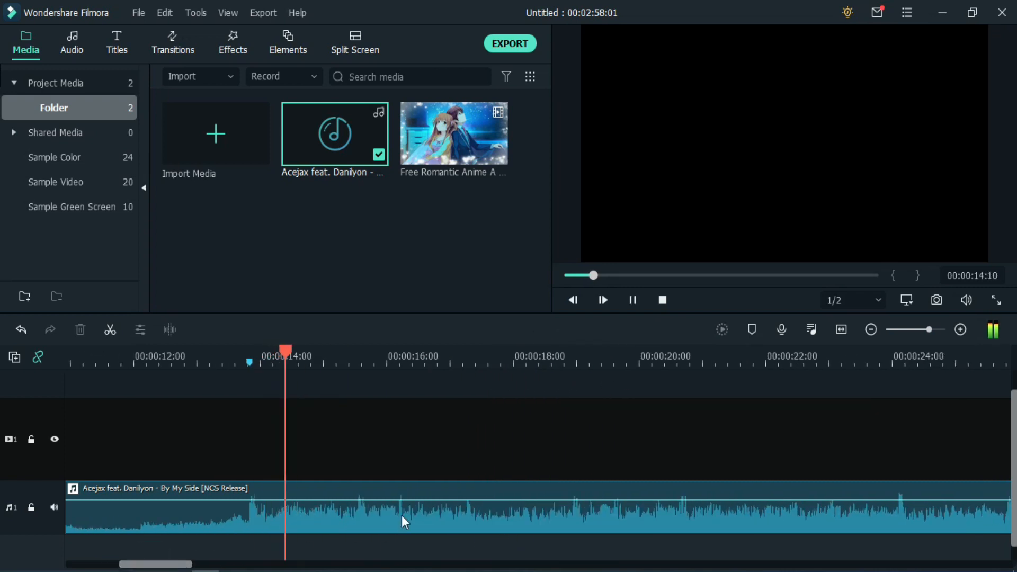
key("space")
left_click(360, 354)
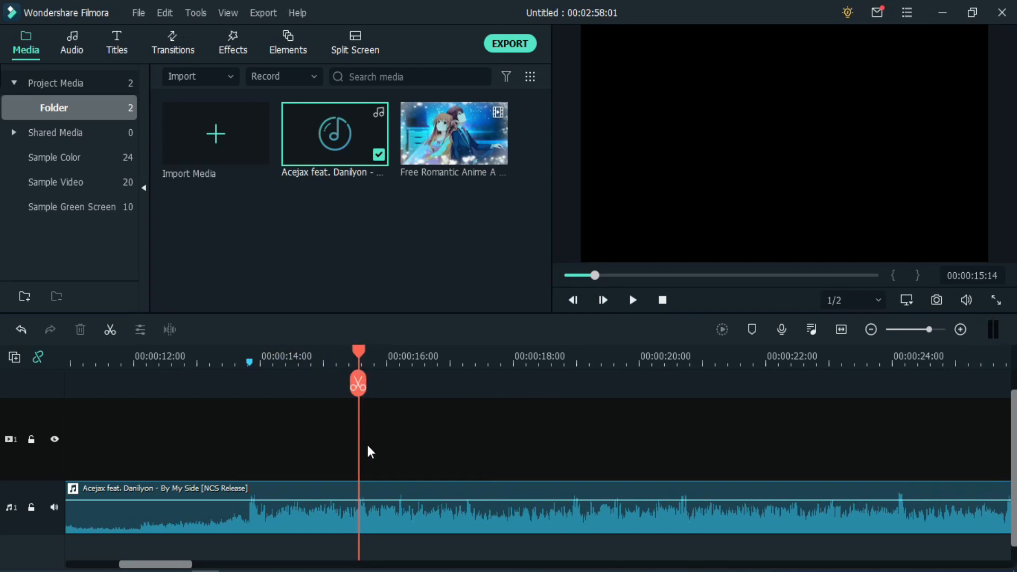
key("m")
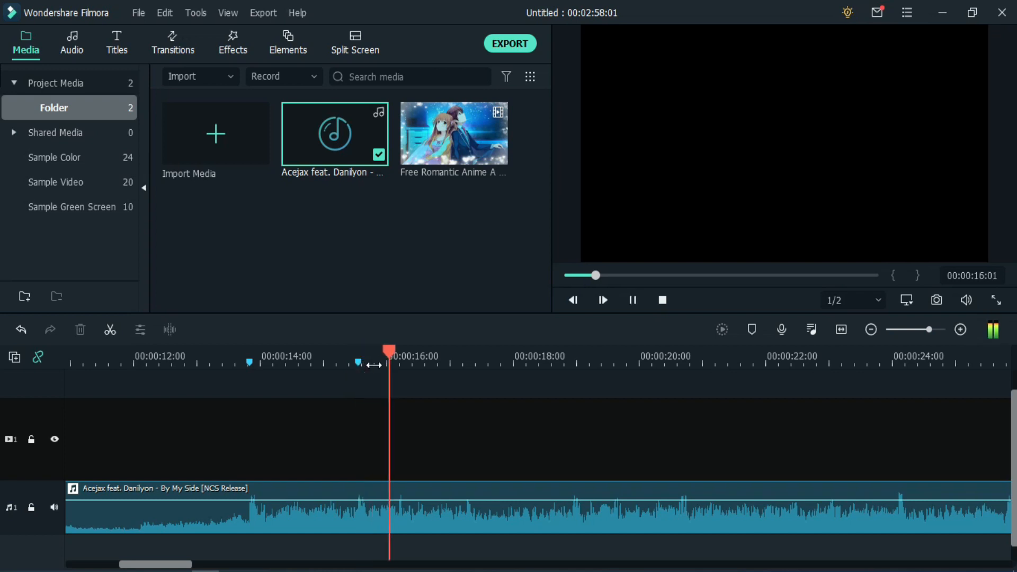
Play through the music and add a timeline marker on each further beat from about 16 seconds to 00:00:30:24.
key("space")
left_click_drag(411, 351, 407, 351)
key("m")
key("space")
left_click_drag(470, 352, 613, 358)
key("m")
key("m")
key("m")
key("space")
left_click(681, 357)
key("m")
left_click_drag(681, 357, 552, 358)
key("m")
key("space")
left_click_drag(634, 356, 660, 359)
key("m")
key("m")
key("space")
key("space")
left_click_drag(815, 358, 769, 359)
key("m")
left_click_drag(770, 358, 809, 354)
key("m")
key("space")
mouse_move(712, 355)
left_mouse_down()
mouse_move(631, 355)
mouse_move(847, 363)
left_mouse_up()
key("m")
key("m")
key("m")
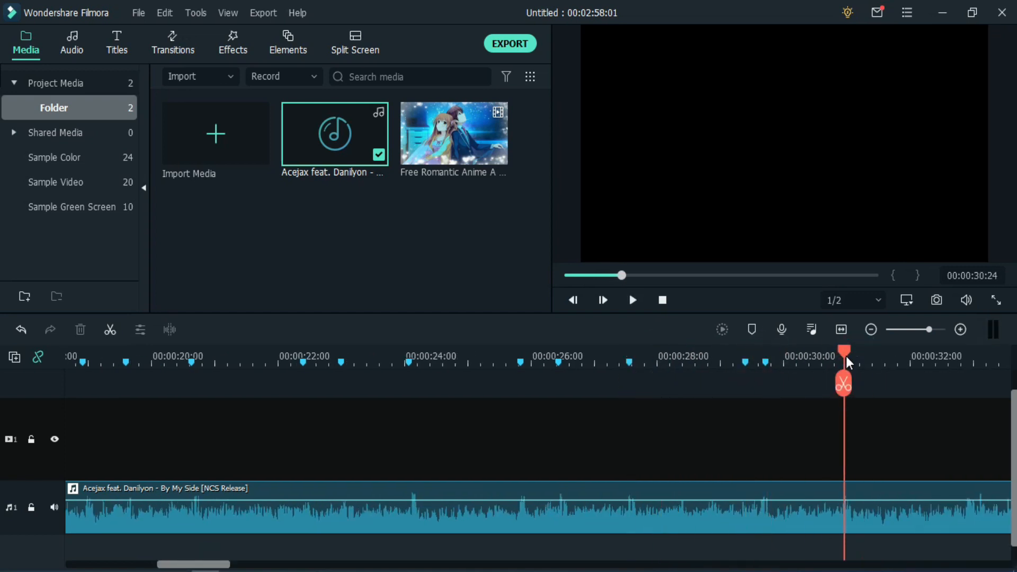
Move the playhead to 00:00:12:12 and place the Free Romantic Anime video at the start of the first video track.
left_click_drag(906, 355, 728, 329)
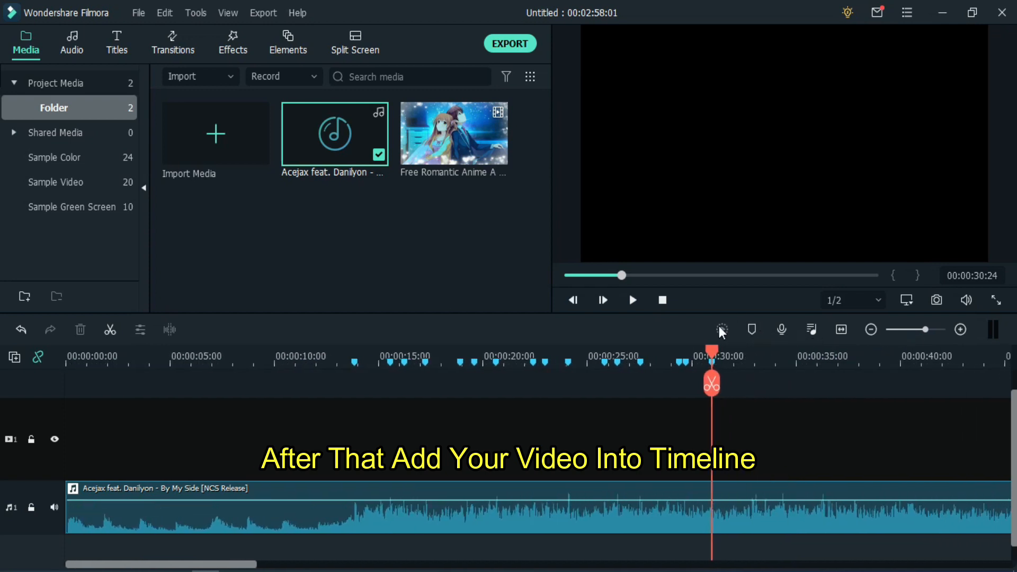
left_click(325, 353)
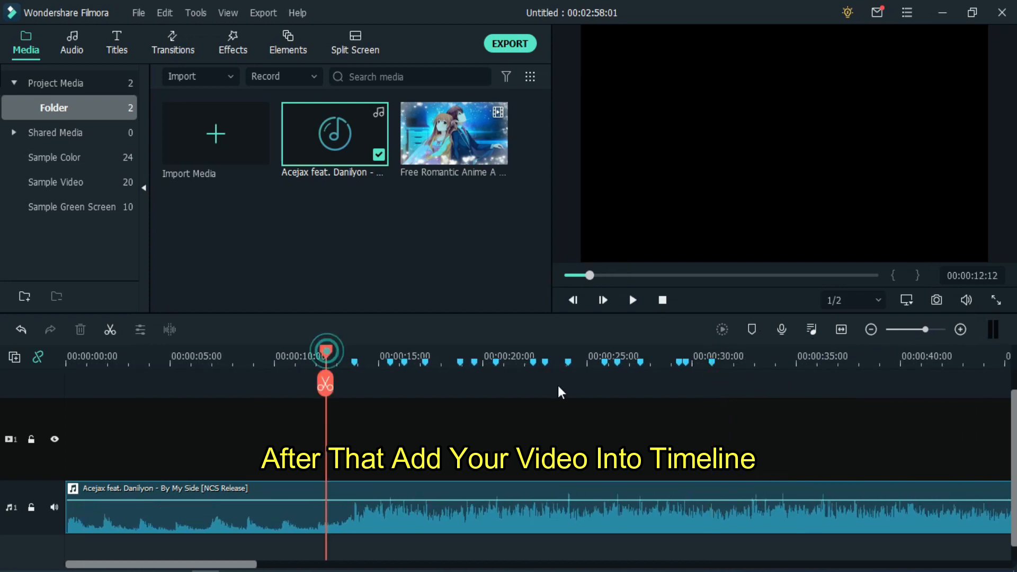
scroll(4, 419, "up", 1)
left_click_drag(1016, 391, 812, 401)
left_click_drag(1015, 485, 998, 431)
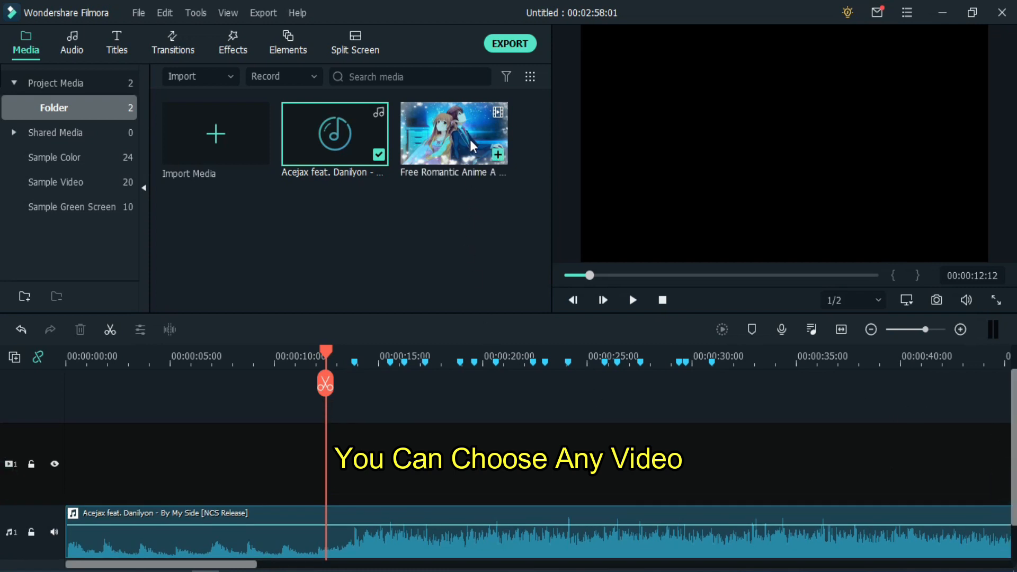
left_click_drag(481, 123, 163, 457)
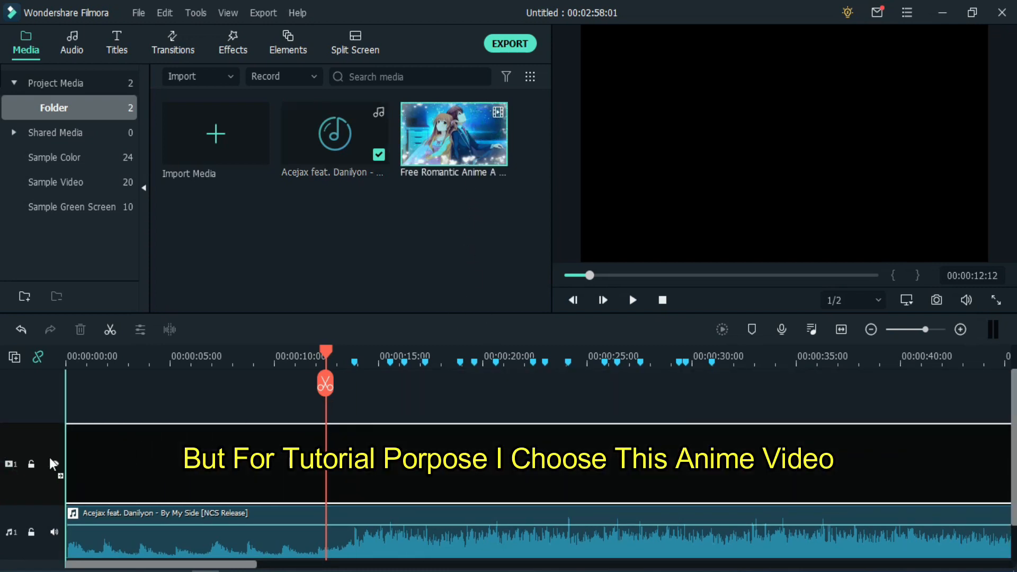
left_click_drag(50, 460, 51, 460)
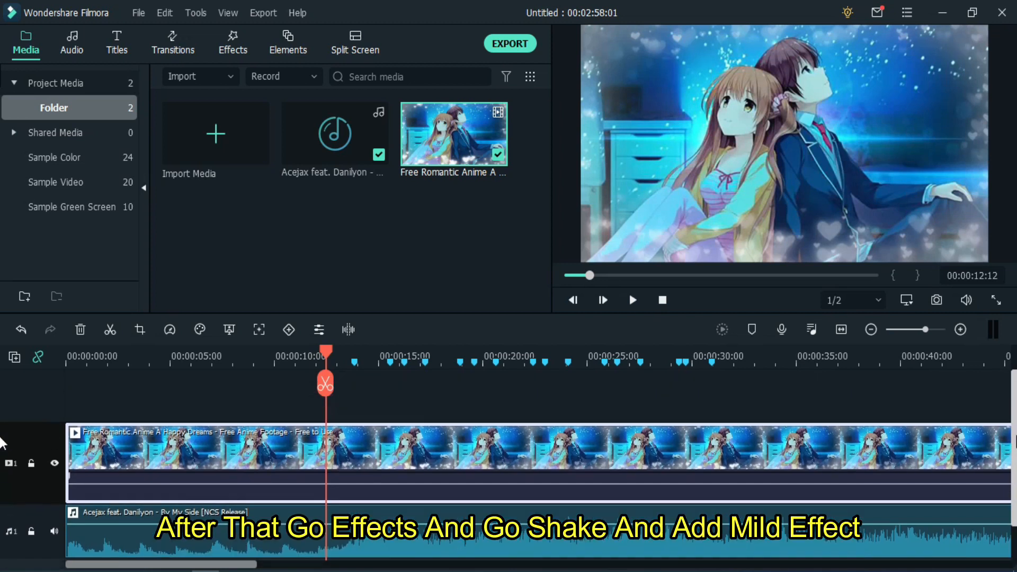
left_click(487, 393)
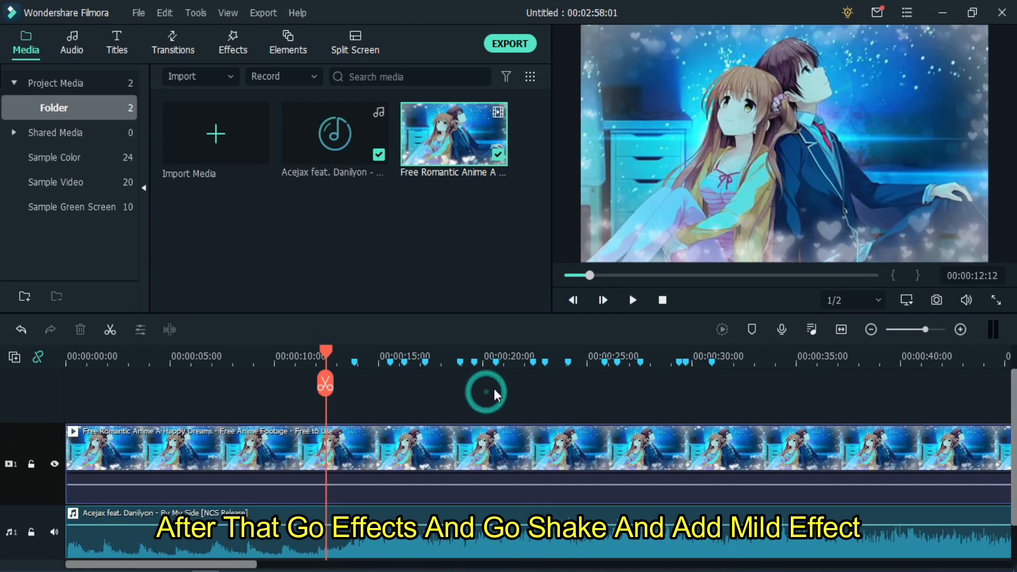
Add the Mild shake filter on the track above the video and extend it to the video's full length.
left_click(231, 40)
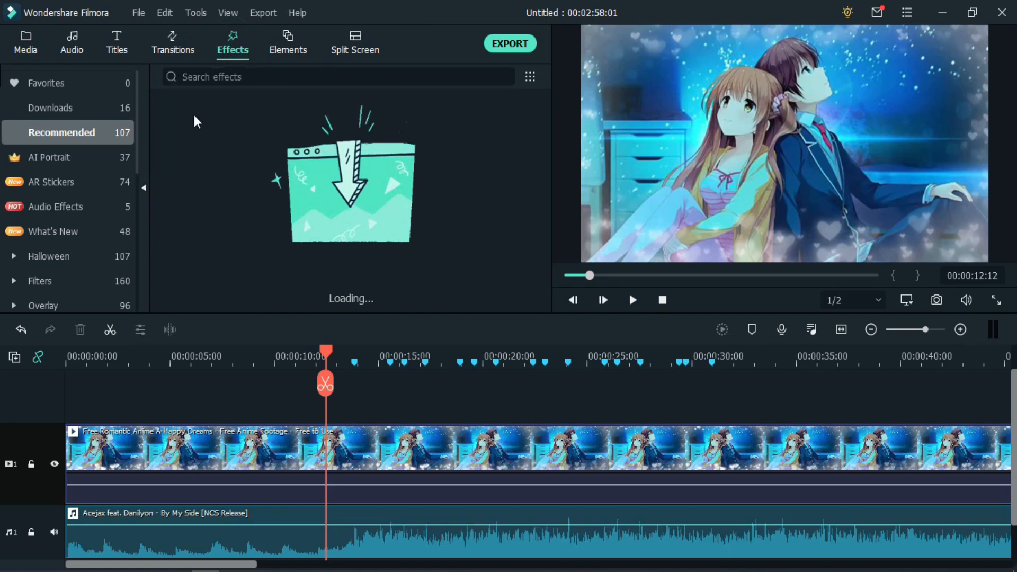
left_click(54, 287)
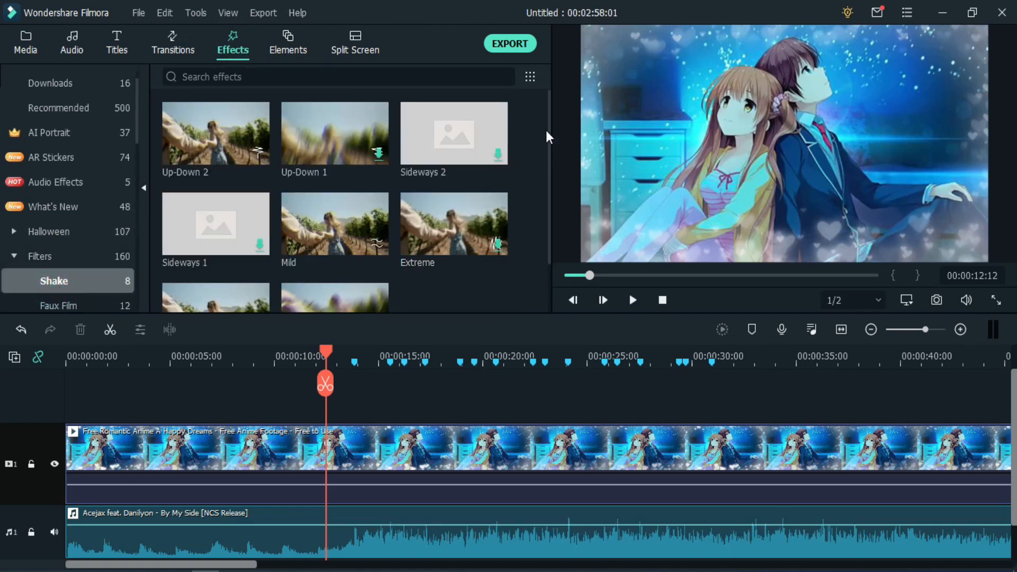
scroll(550, 125, "down", 1)
left_click_drag(339, 199, 68, 398)
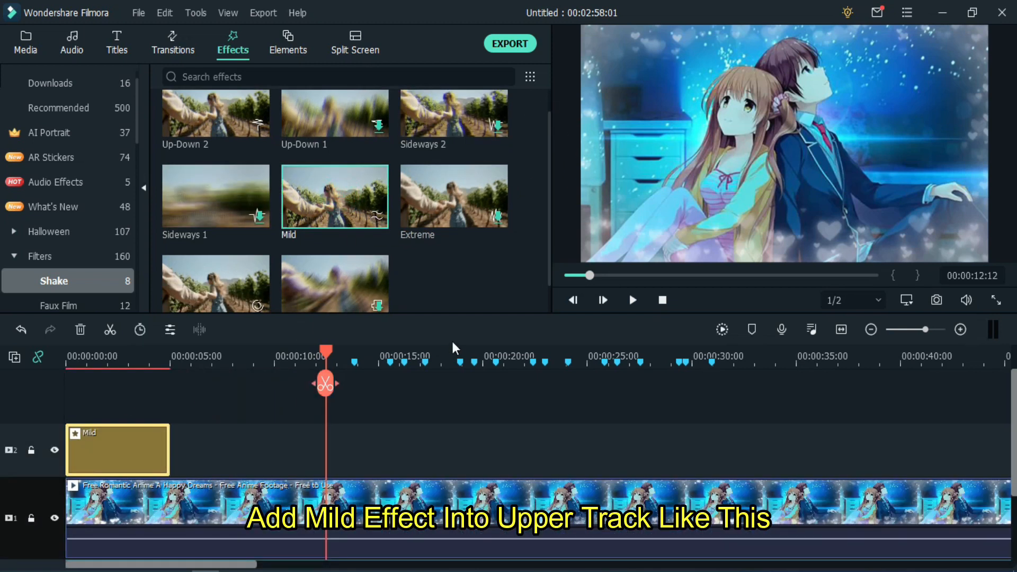
left_click_drag(429, 356, 275, 355)
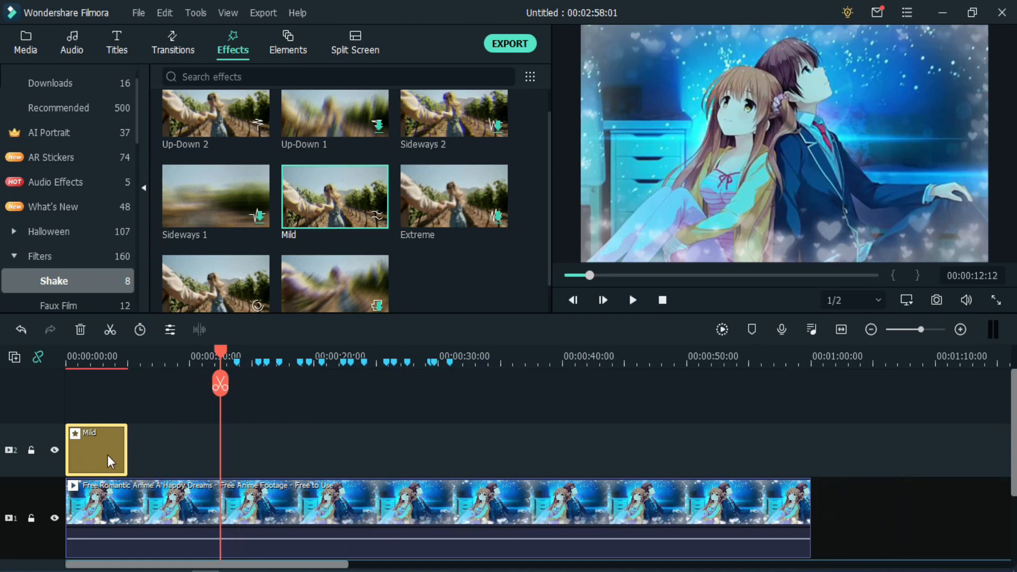
left_click_drag(126, 442, 810, 441)
Play the video from about 12 seconds to check the Mild shake effect, and return the playhead to 00:00:12:01.
left_click(217, 354)
key("space")
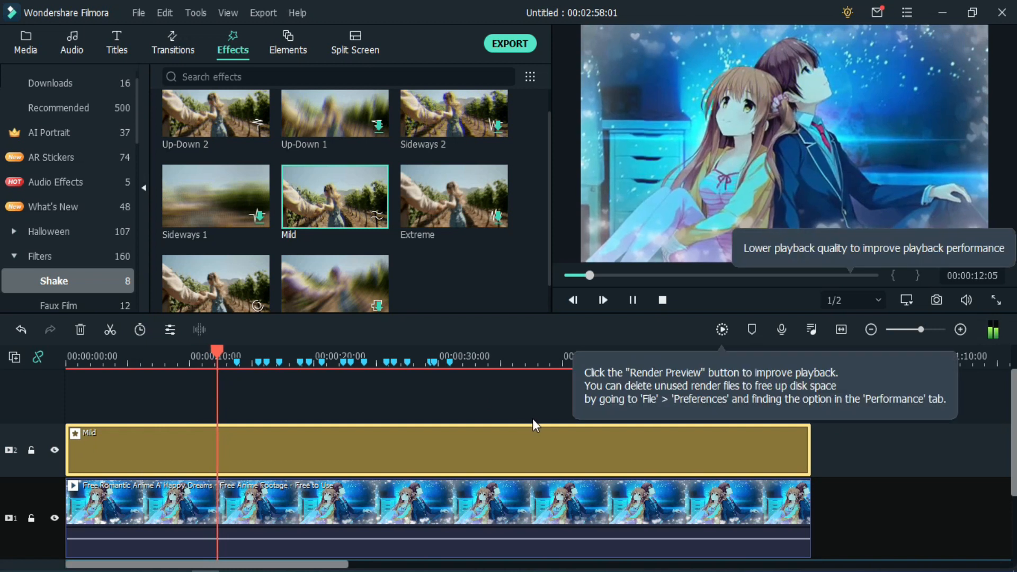
left_click(474, 409)
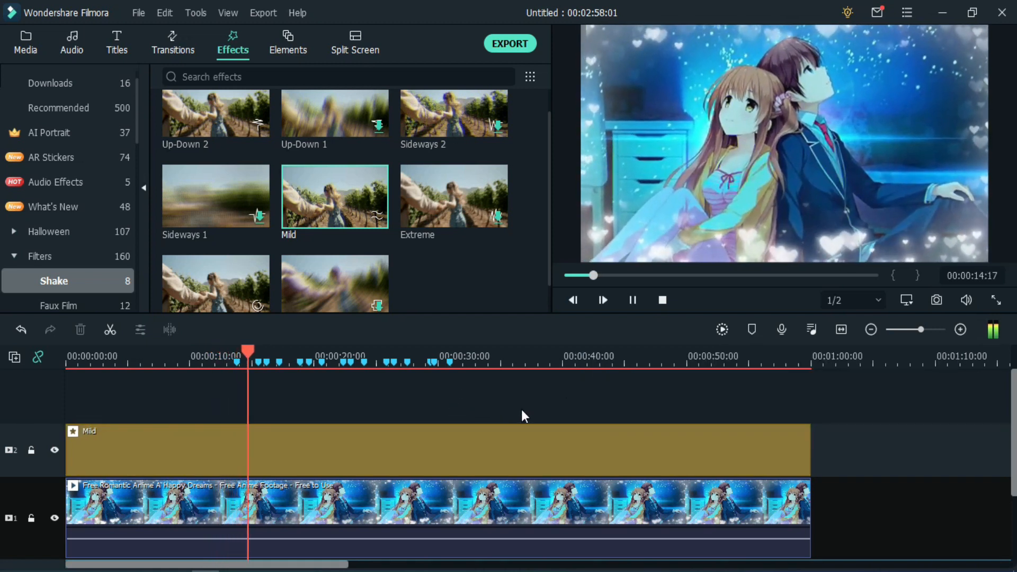
key("space")
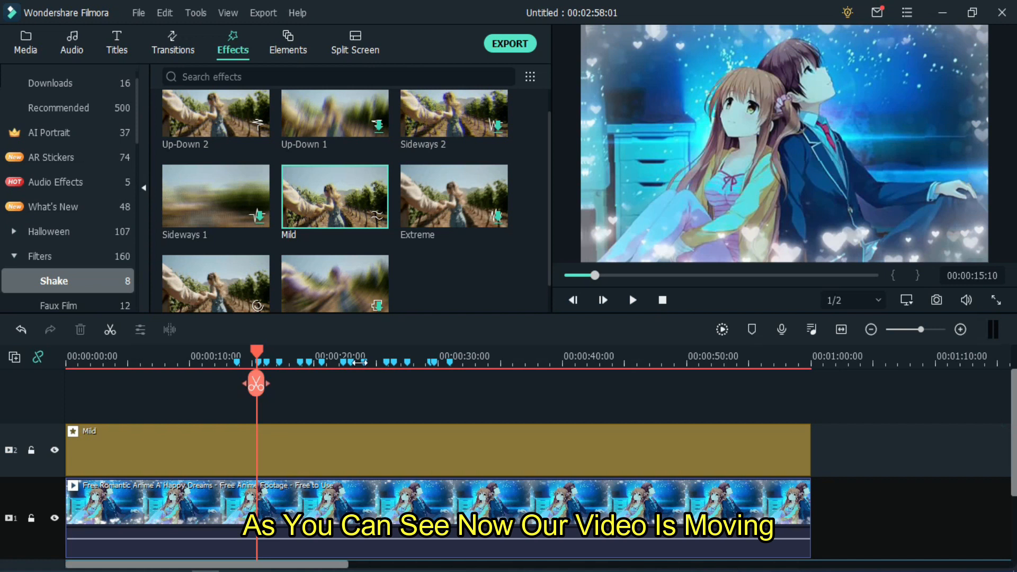
left_click_drag(265, 354, 214, 354)
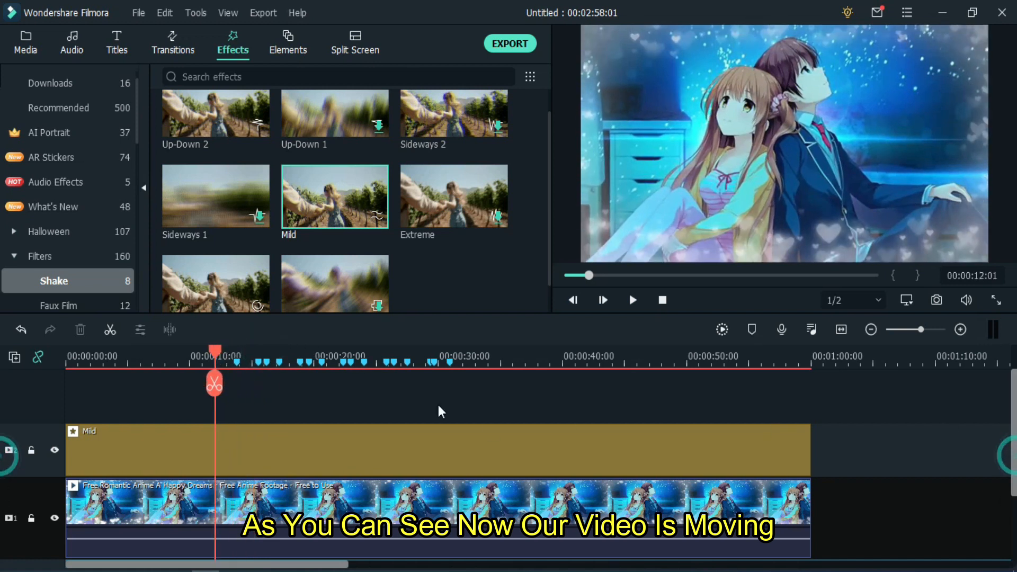
Place the Red sample color above the Mild effect at the first marker and trim it to end at the second marker.
scroll(324, 354, "up", 3)
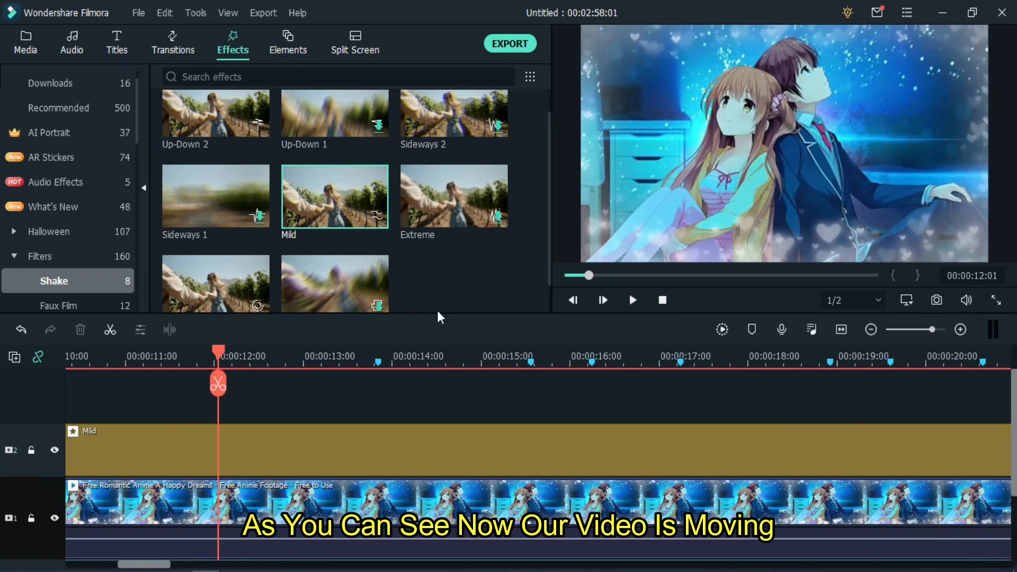
left_click(16, 46)
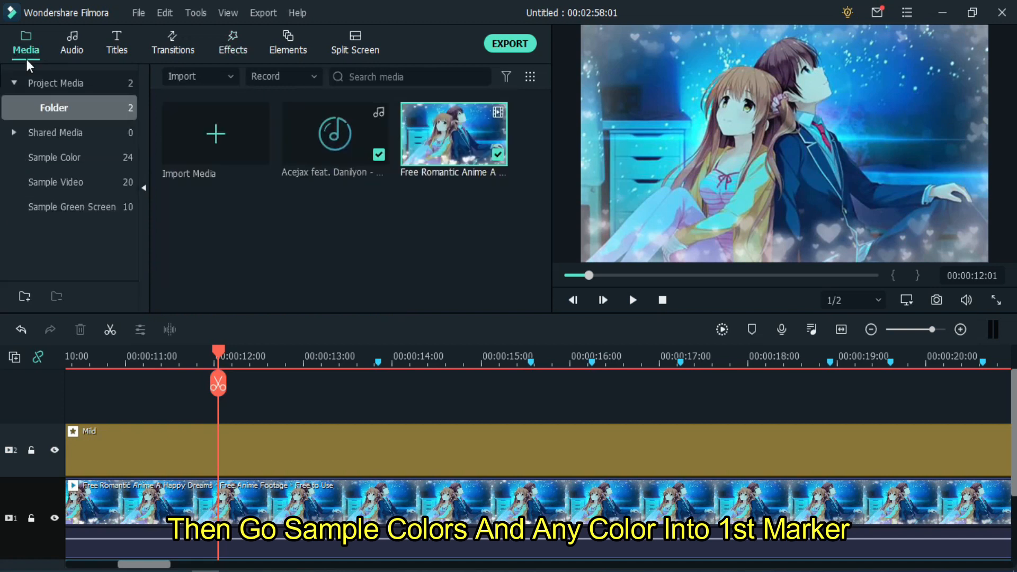
left_click(64, 165)
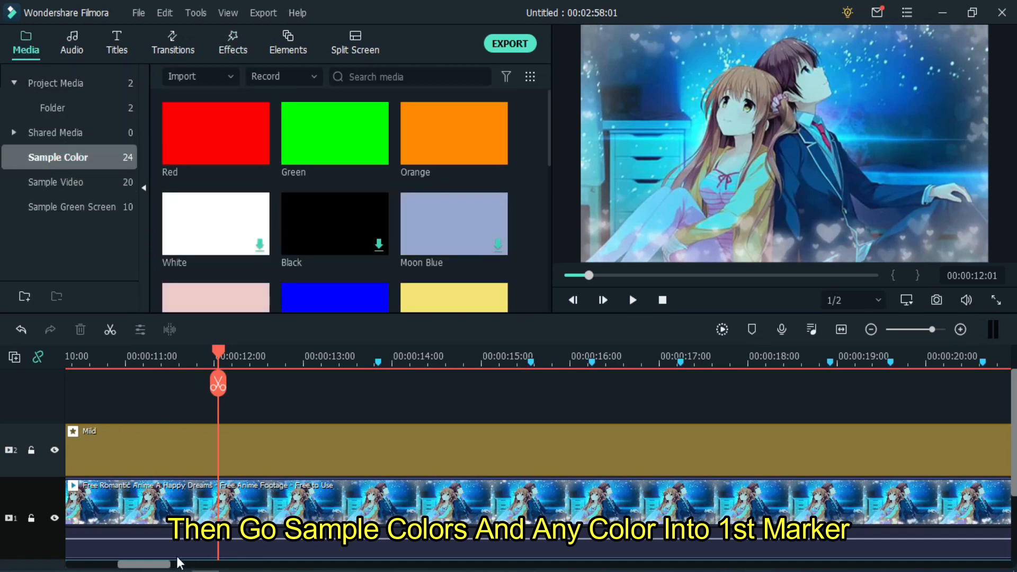
left_click_drag(165, 565, 175, 566)
left_click_drag(213, 163, 186, 409)
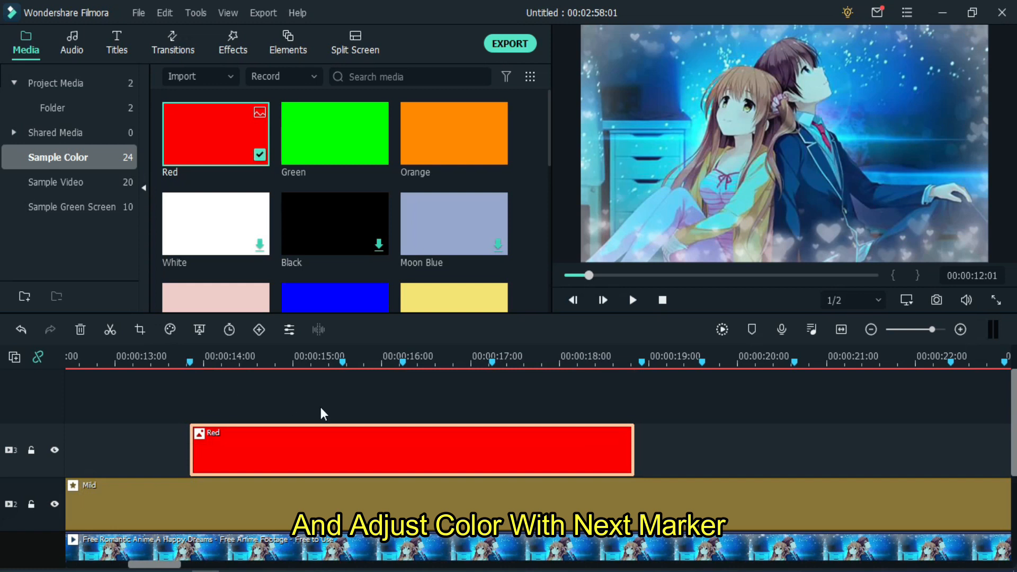
left_click_drag(631, 442, 343, 408)
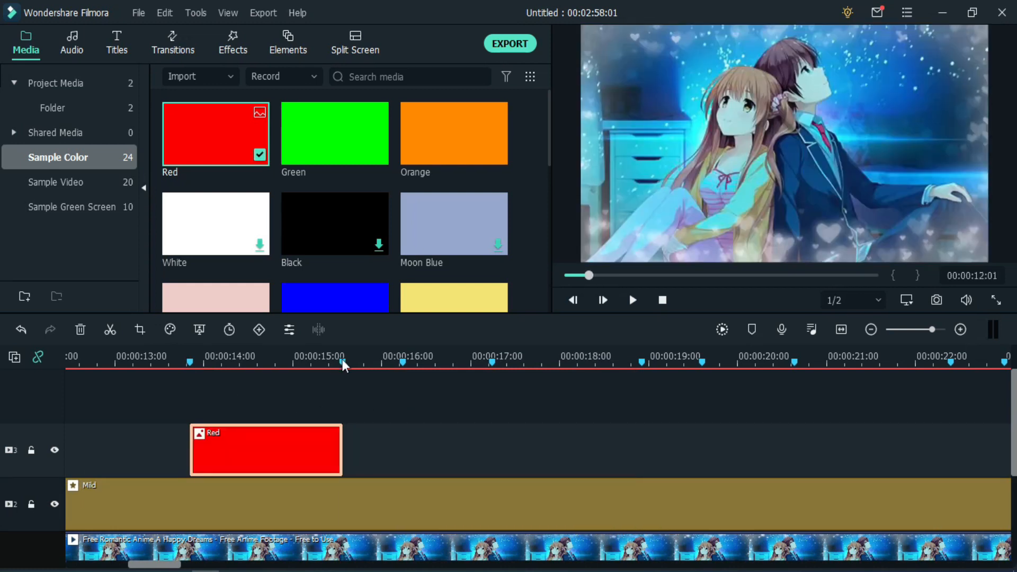
Add one Green sample color after the red clip, trimmed to the third marker, and delete the extra green clip.
left_click_drag(341, 138, 338, 448)
left_click_drag(788, 448, 403, 450)
left_click_drag(349, 138, 408, 433)
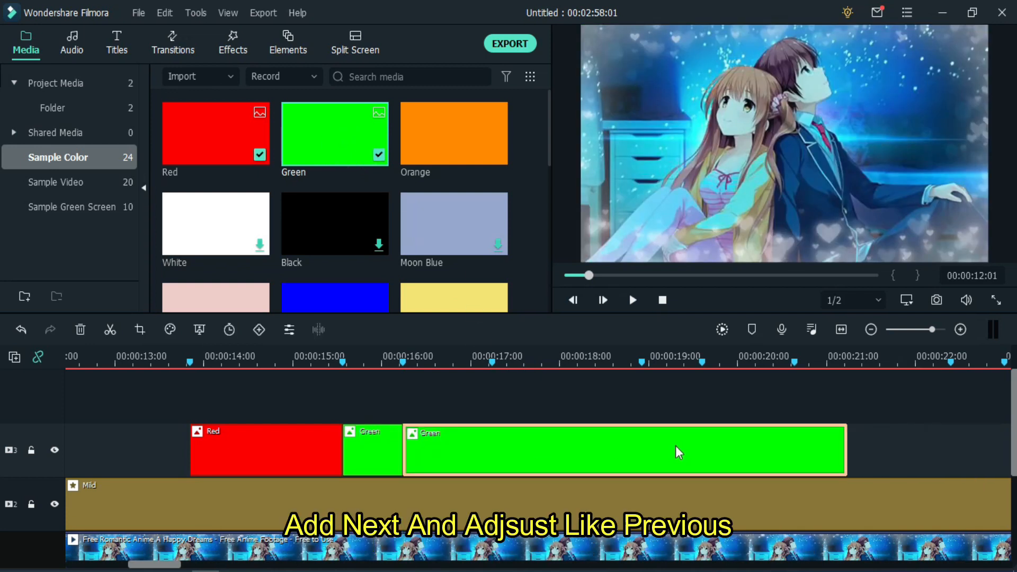
key("Delete")
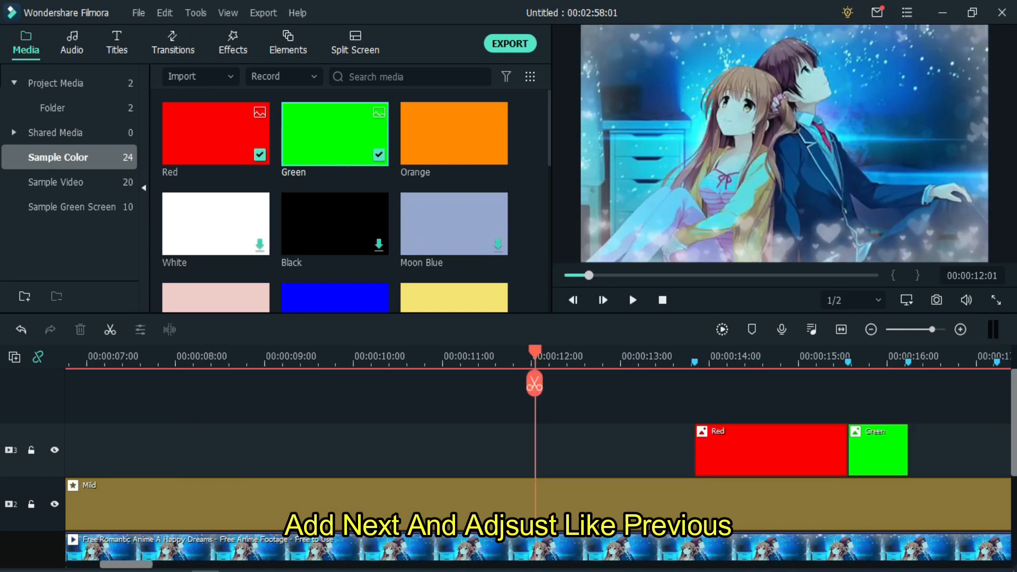
Place the Orange sample color directly after the green clip and trim it to end at the fourth marker.
left_click_drag(152, 567, 186, 567)
left_click_drag(450, 137, 302, 441)
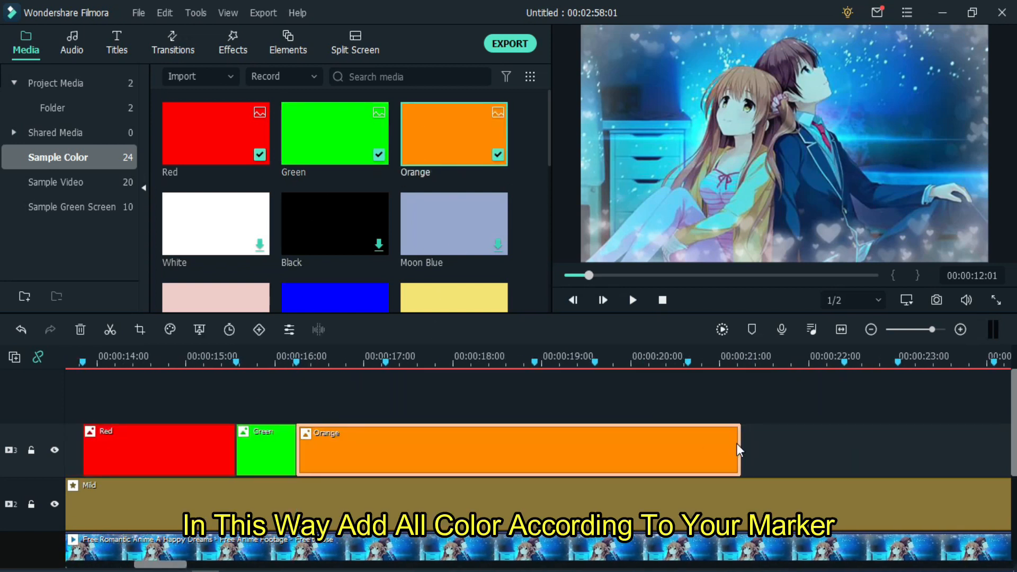
left_click_drag(737, 445, 385, 448)
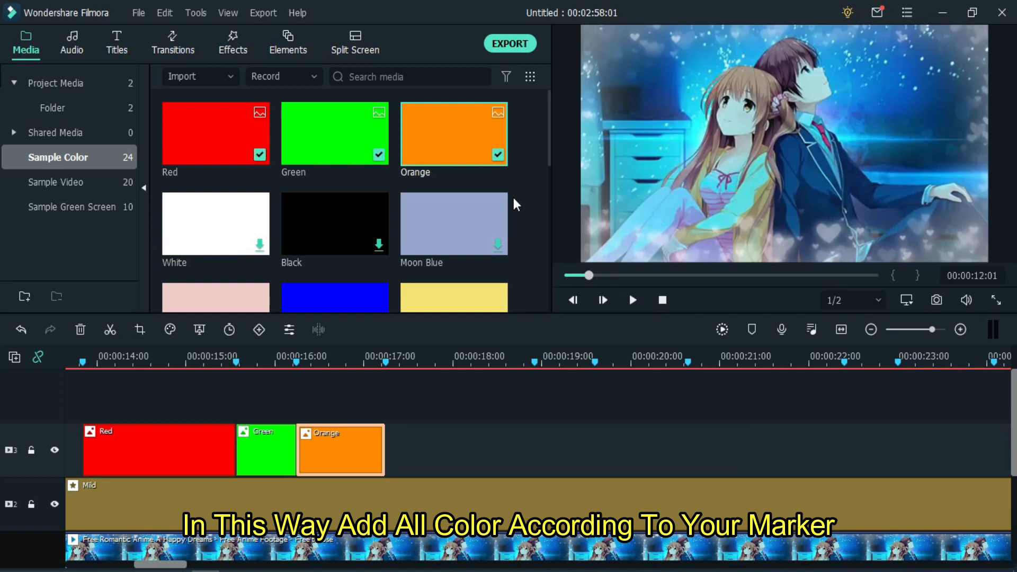
Add the Yellow Cream and Medium Purple sample colors after the orange clip, each trimmed to end at its next marker.
scroll(513, 198, "down", 3)
left_click_drag(454, 156, 388, 444)
left_click_drag(830, 444, 535, 444)
left_click_drag(454, 247, 536, 444)
left_click_drag(979, 445, 595, 445)
Add the Meadow Green and Lilac sample colors after the Medium Purple clip, each trimmed to end at its next marker.
left_click_drag(335, 246, 597, 445)
left_click_drag(180, 565, 192, 565)
left_click_drag(830, 445, 479, 445)
scroll(223, 187, "down", 3)
left_click_drag(223, 186, 483, 445)
left_click_drag(920, 445, 633, 445)
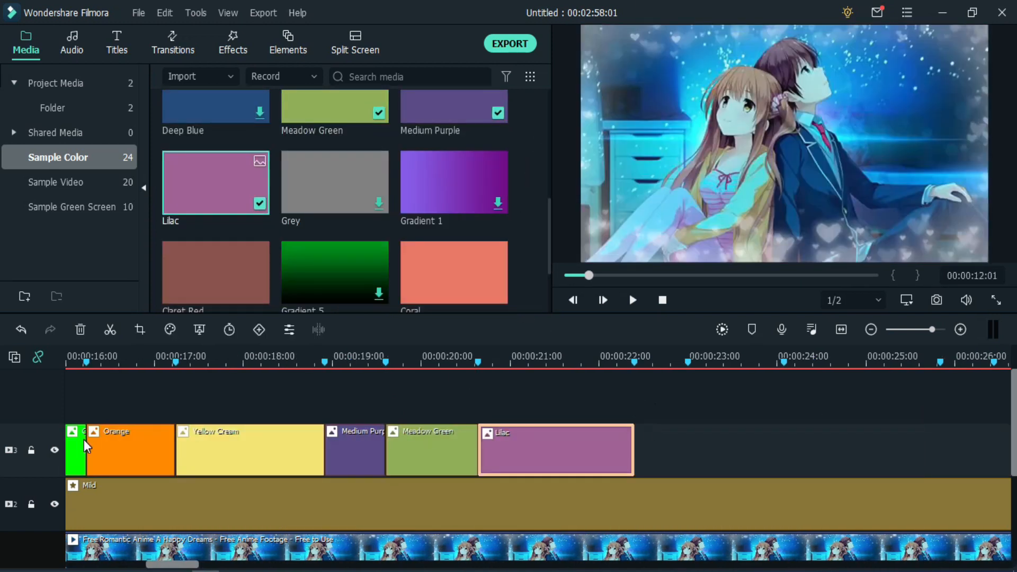
Paste copies of the Green and Red clips after the Lilac clip and fit each one between its markers.
left_click(83, 442)
left_click(634, 362)
key("ctrl+v")
left_click_drag(698, 450, 688, 451)
key("ctrl+v")
mouse_move(170, 565)
left_mouse_down()
mouse_move(161, 565)
mouse_move(181, 565)
left_mouse_up()
left_click_drag(761, 435, 706, 433)
Paste copies of the Orange and Yellow Cream clips after the second red clip, fitted to the following markers.
left_click(81, 450)
left_click(707, 359)
key("ctrl+v")
left_click_drag(798, 442, 862, 444)
left_click(211, 450)
left_click(862, 361)
key("ctrl+v")
Paste a Medium Purple copy after the second Yellow Cream clip and add Meadow Green behind it, both trimmed to the markers.
left_click(277, 460)
key("ctrl+v")
left_click_drag(995, 444, 916, 439)
left_click_drag(959, 444, 997, 444)
left_click_drag(187, 565, 225, 564)
left_click_drag(331, 109, 319, 445)
left_click_drag(758, 445, 478, 415)
Add the Blue and Green sample colors after the second Meadow Green clip, trimmed to end at the last two markers.
left_click_drag(549, 229, 546, 160)
left_click_drag(335, 203, 483, 448)
left_click_drag(922, 435, 507, 429)
left_click_drag(550, 196, 550, 154)
left_click_drag(334, 135, 511, 448)
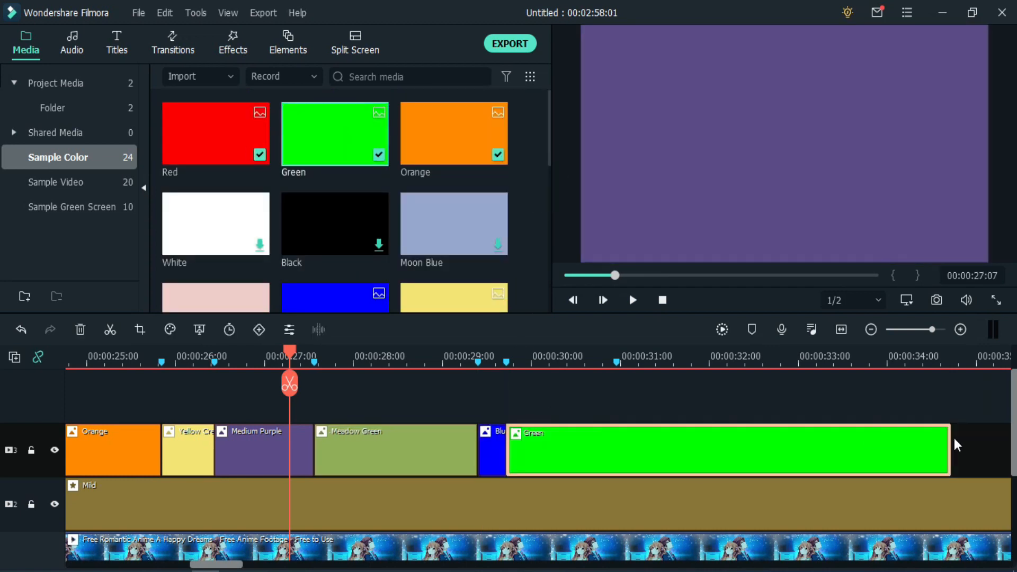
left_click_drag(950, 445, 617, 445)
scroll(272, 526, "down", 2)
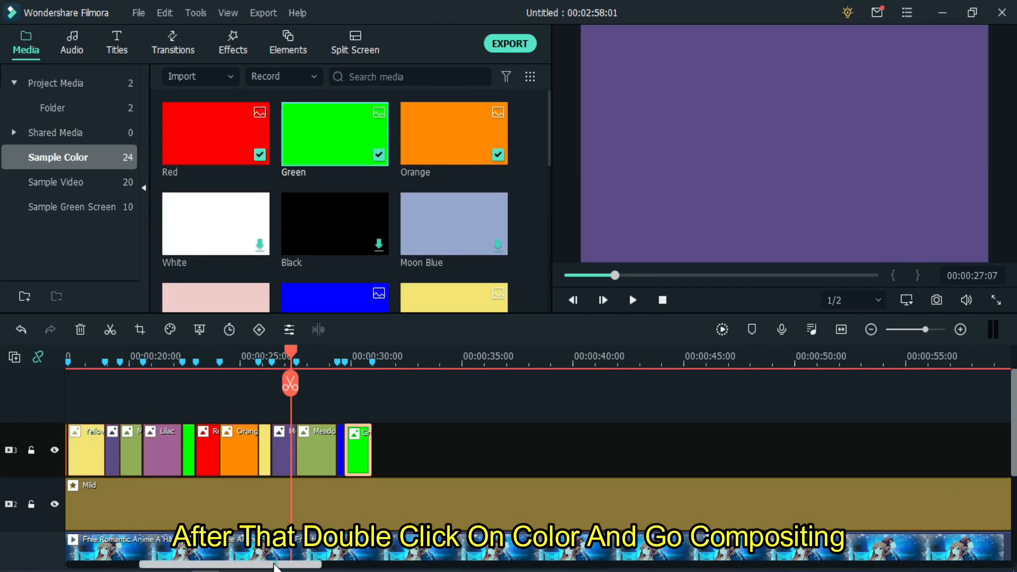
Set the compositing blending mode of the first Red clip to Soft Light.
scroll(275, 567, "up", 5)
left_click(256, 361)
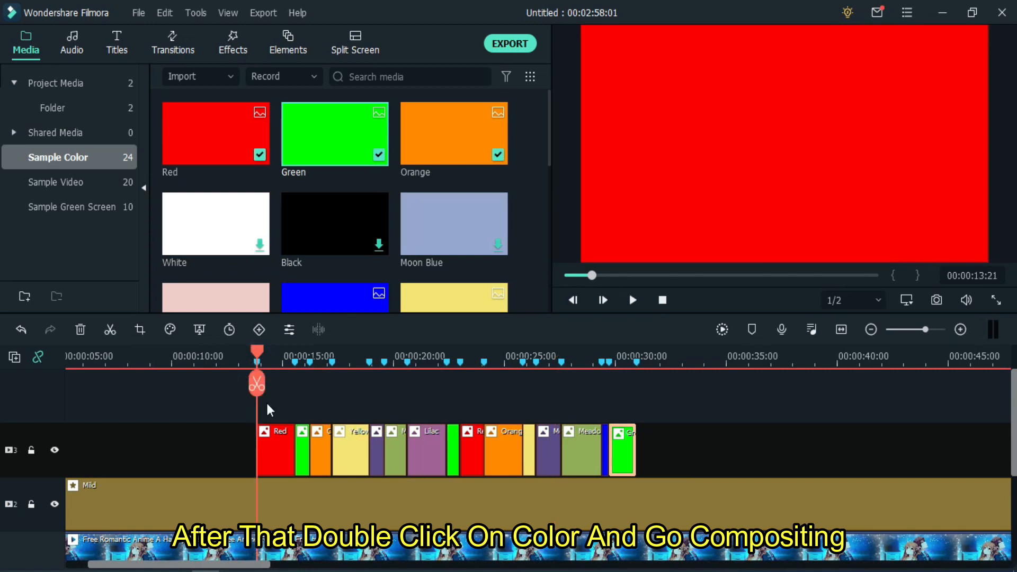
double_click(267, 438)
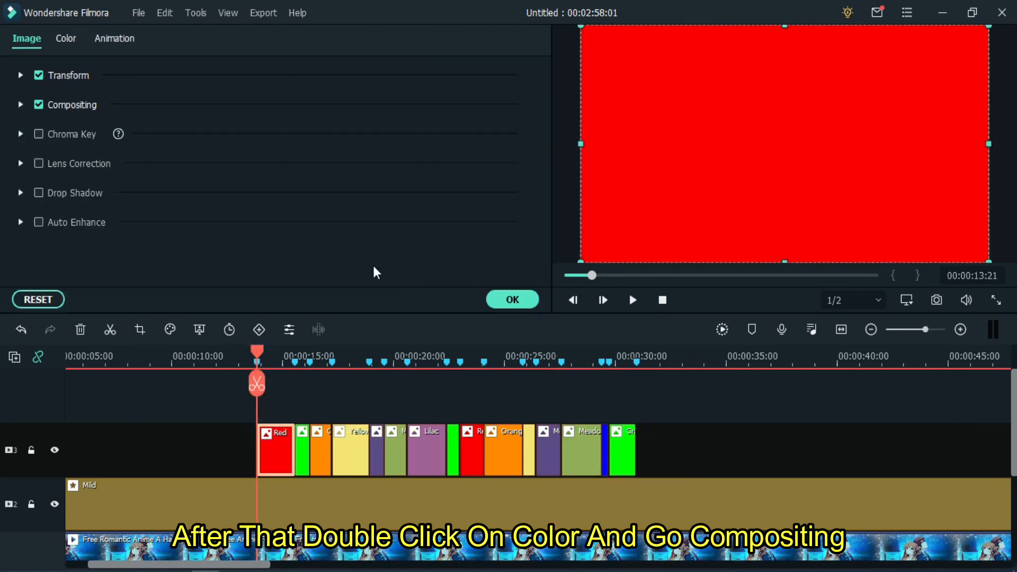
left_click(20, 104)
left_click(214, 151)
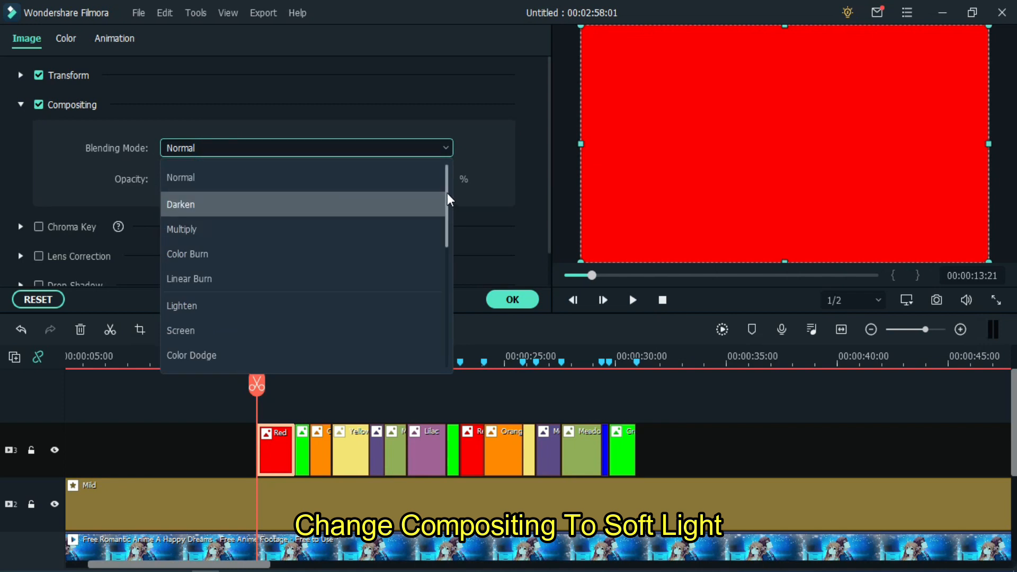
left_click_drag(447, 193, 450, 252)
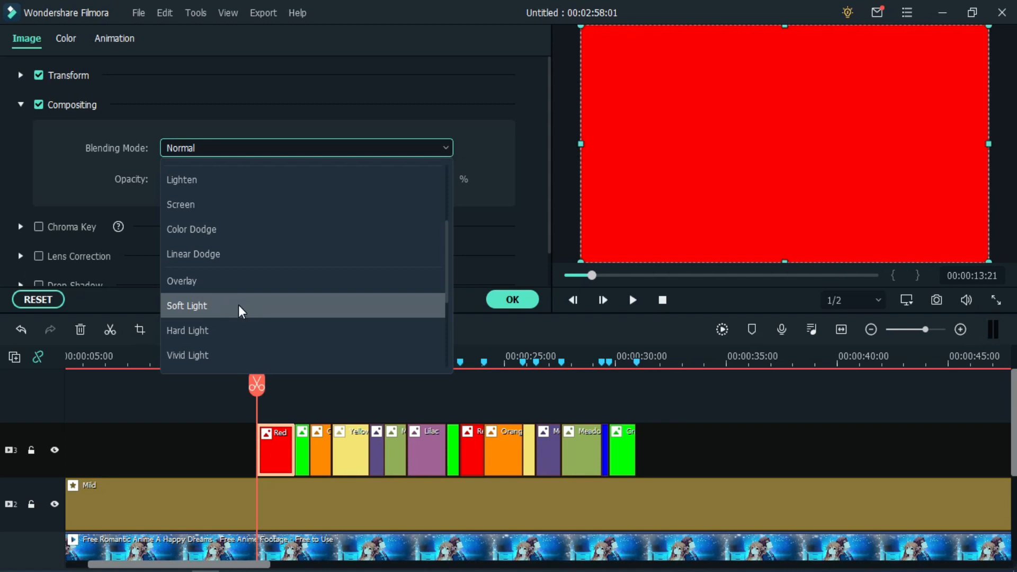
left_click(218, 306)
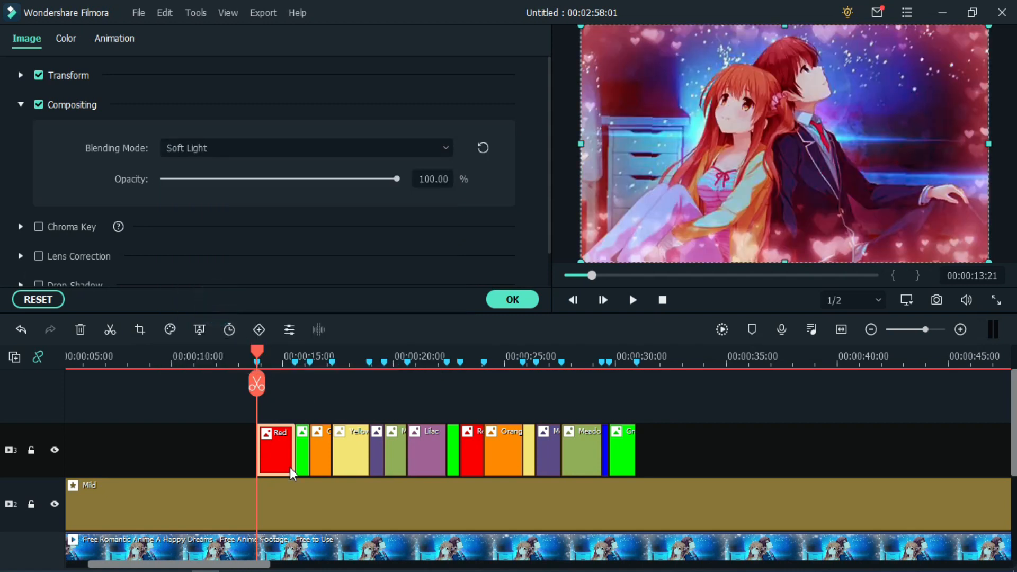
Copy the Red clip's effect and paste it onto the first Green clip.
right_click(276, 446)
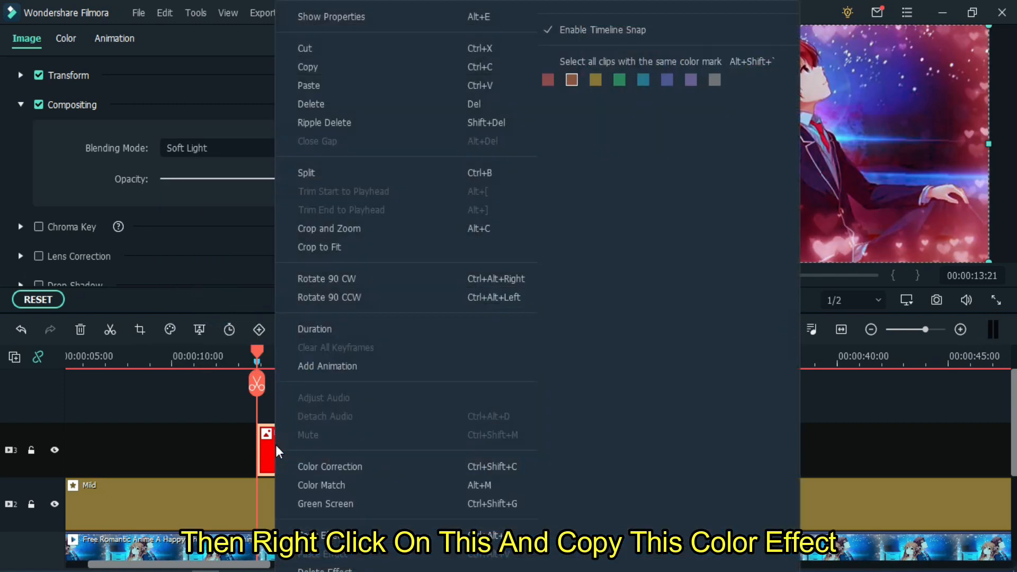
left_click(313, 534)
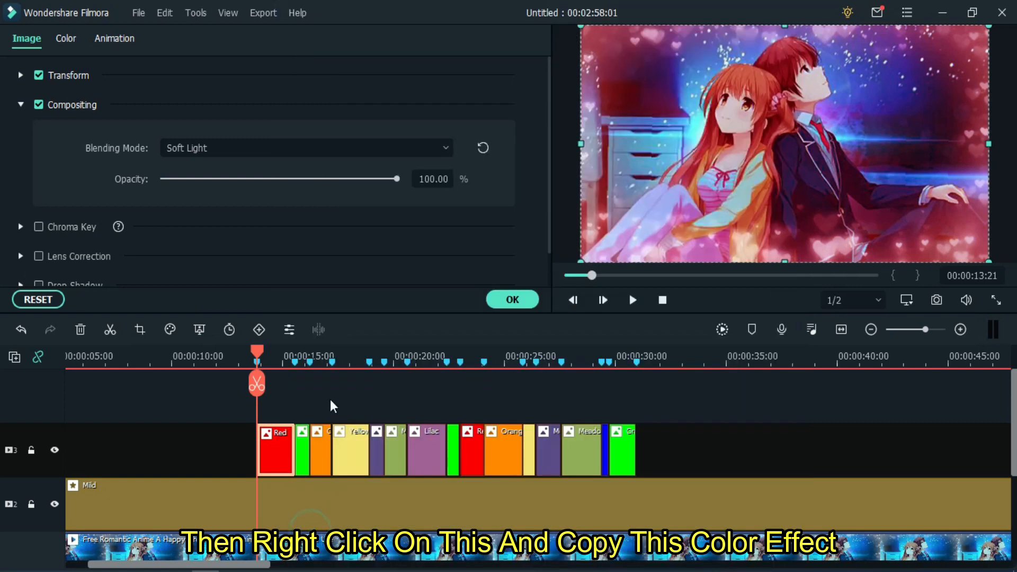
left_click(300, 361)
left_click(304, 445)
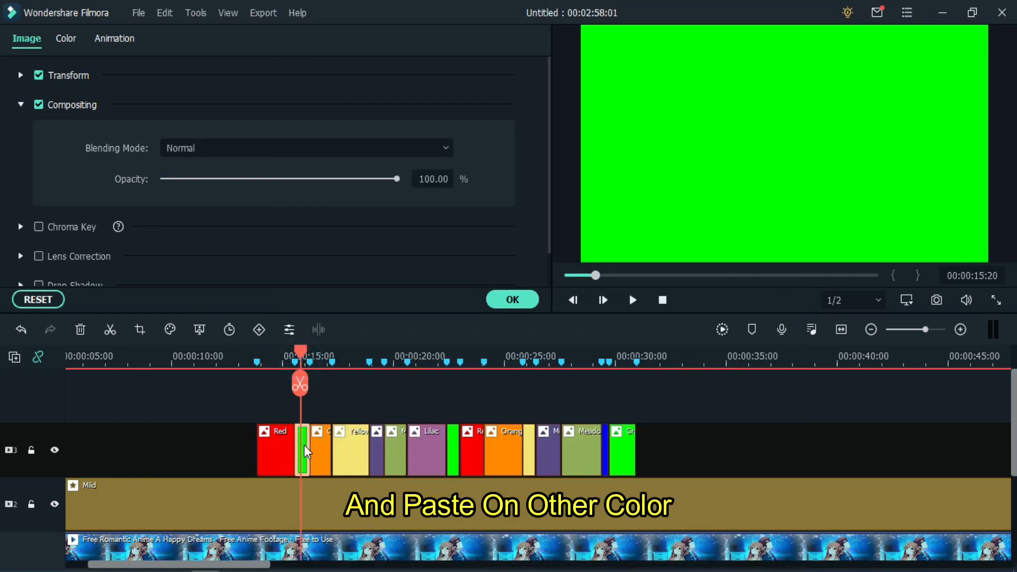
right_click(304, 445)
left_click(350, 553)
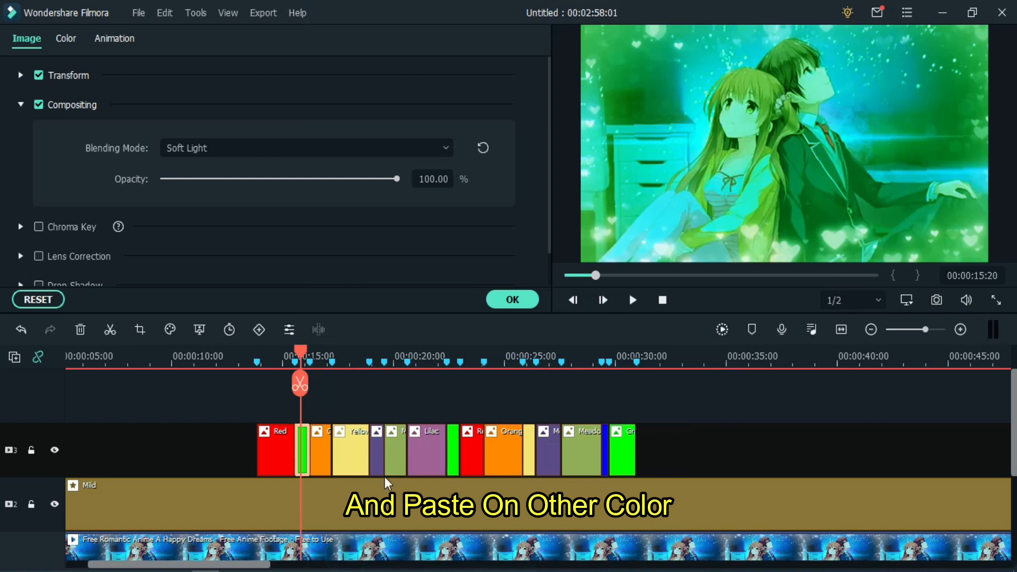
Paste the copied Soft Light effect onto the first Orange and Yellow Cream clips.
left_click(324, 450)
right_click(323, 450)
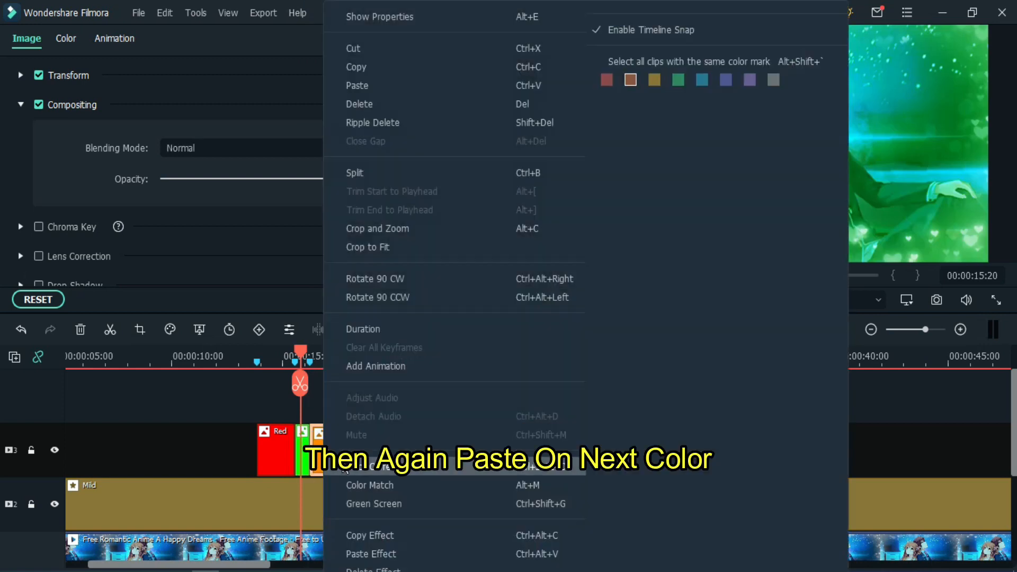
left_click(364, 552)
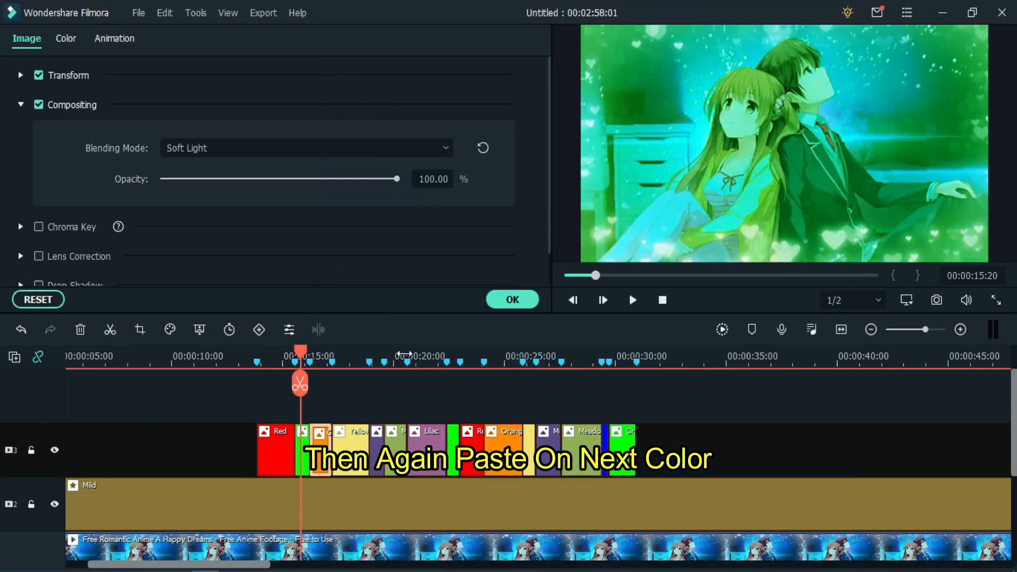
left_click(343, 353)
left_click(389, 354)
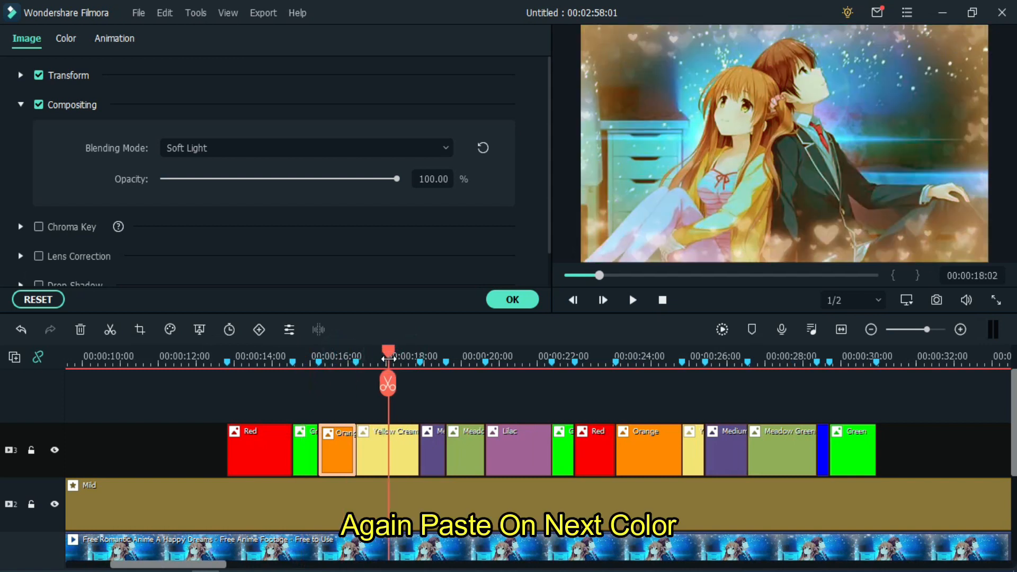
right_click(392, 441)
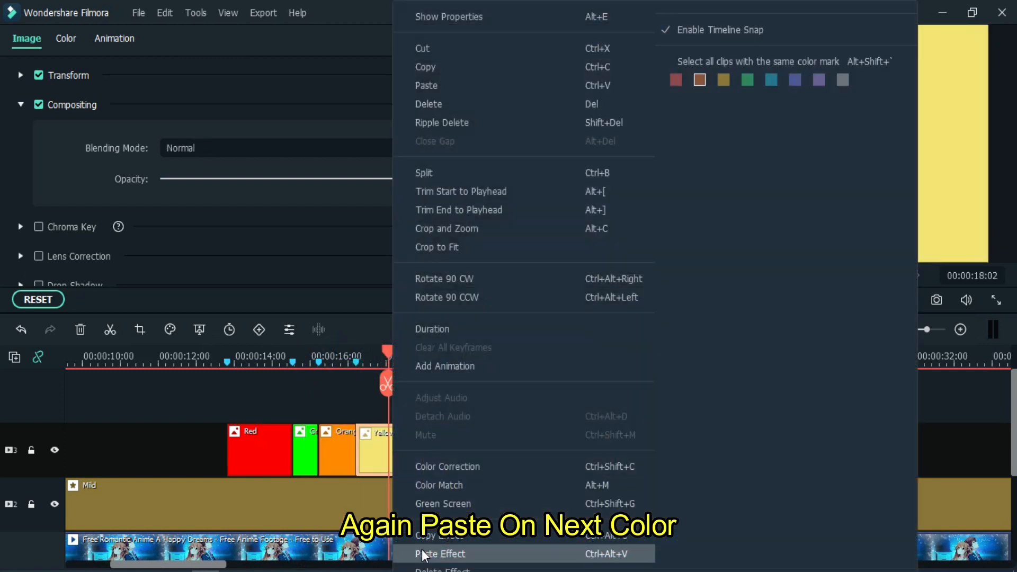
left_click(422, 549)
Paste the Soft Light effect onto the first Medium Purple and Meadow Green clips and the Lilac clip.
left_click(429, 358)
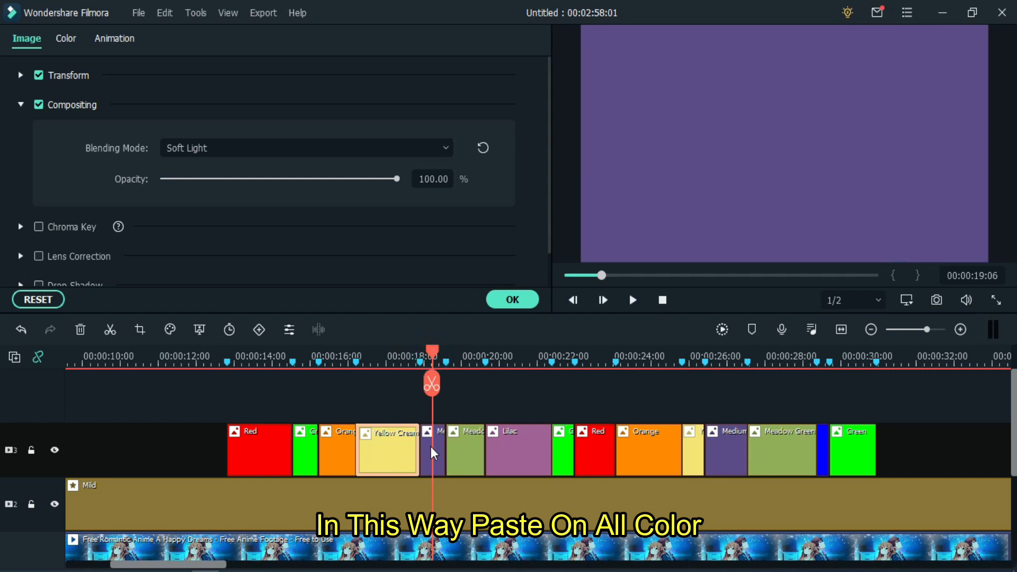
left_click(431, 448)
right_click(431, 447)
left_click(461, 552)
right_click(462, 450)
left_click(509, 554)
right_click(492, 450)
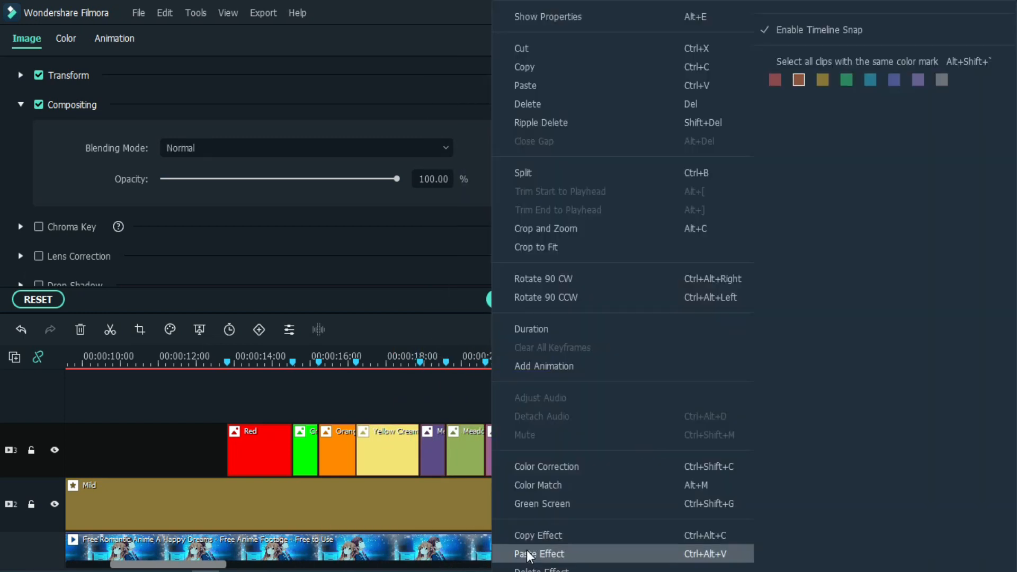
left_click(534, 553)
Paste the Soft Light effect onto the remaining color clips through the final Green clip and close the clip properties.
right_click(726, 450)
left_click(539, 554)
right_click(781, 450)
scroll(3, 447, "down", 1)
right_click(822, 404)
left_click(523, 550)
right_click(849, 404)
left_click(544, 551)
scroll(779, 440, "up", 1)
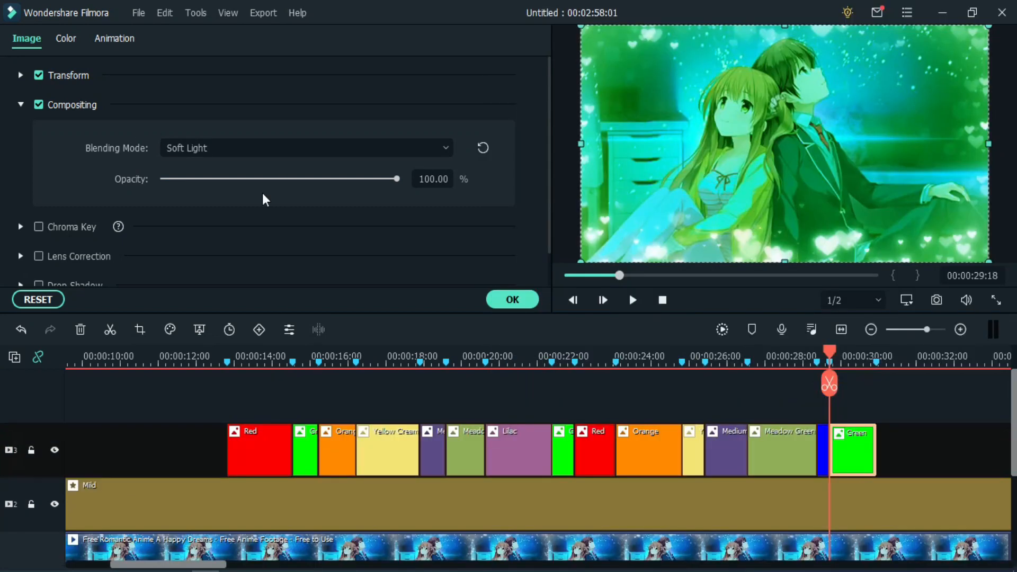
left_click(520, 300)
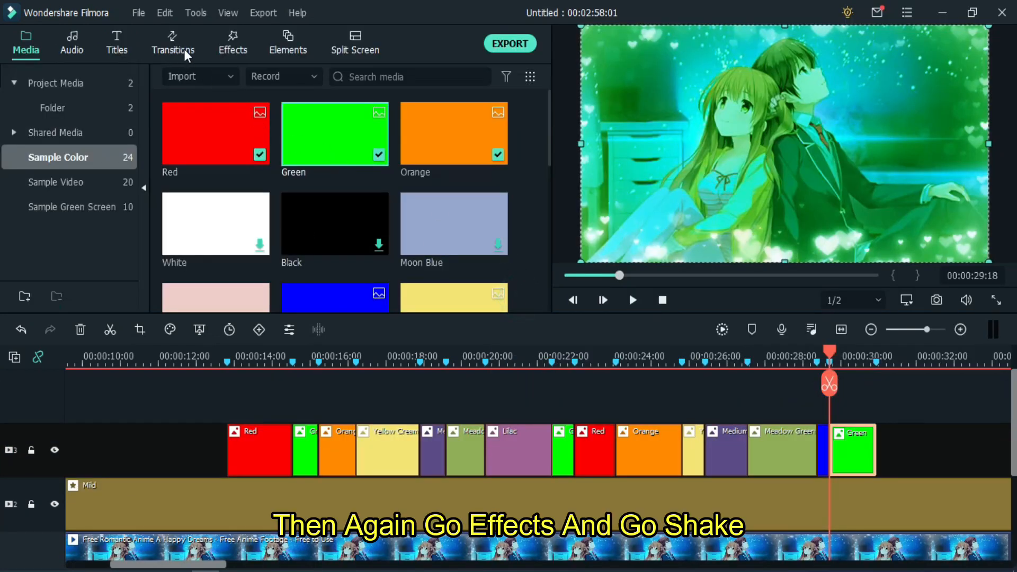
Add the Up-Down 2 shake effect on a new track above the color clips, starting at the first marker.
left_click(220, 43)
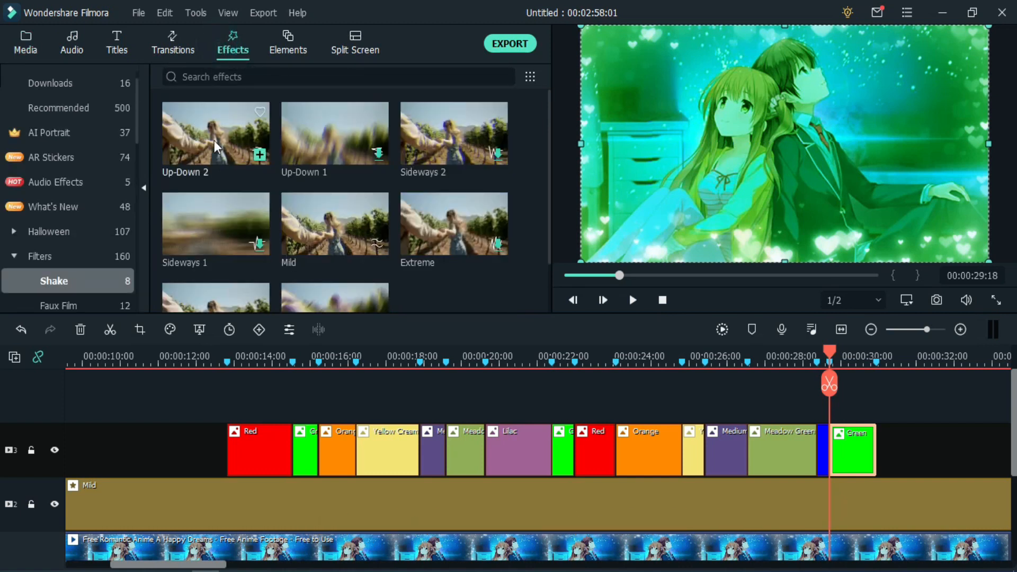
left_click_drag(221, 253, 221, 398)
left_click(228, 357)
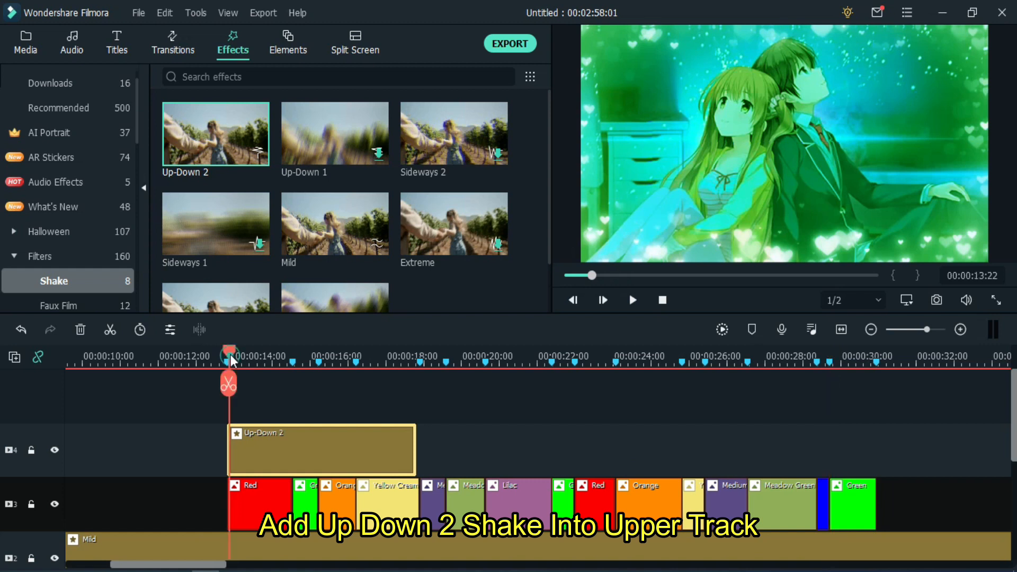
Split the Up-Down 2 effect five frames after the first marker, at 00:00:14:01, and delete the remaining part.
scroll(307, 356, "up", 2)
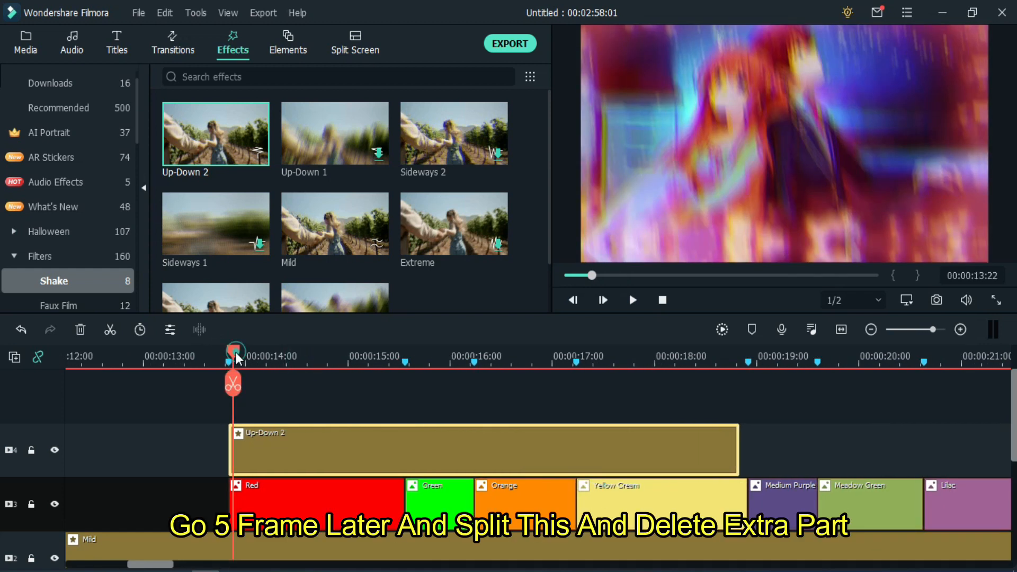
left_click_drag(236, 359, 229, 360)
scroll(309, 357, "up", 2)
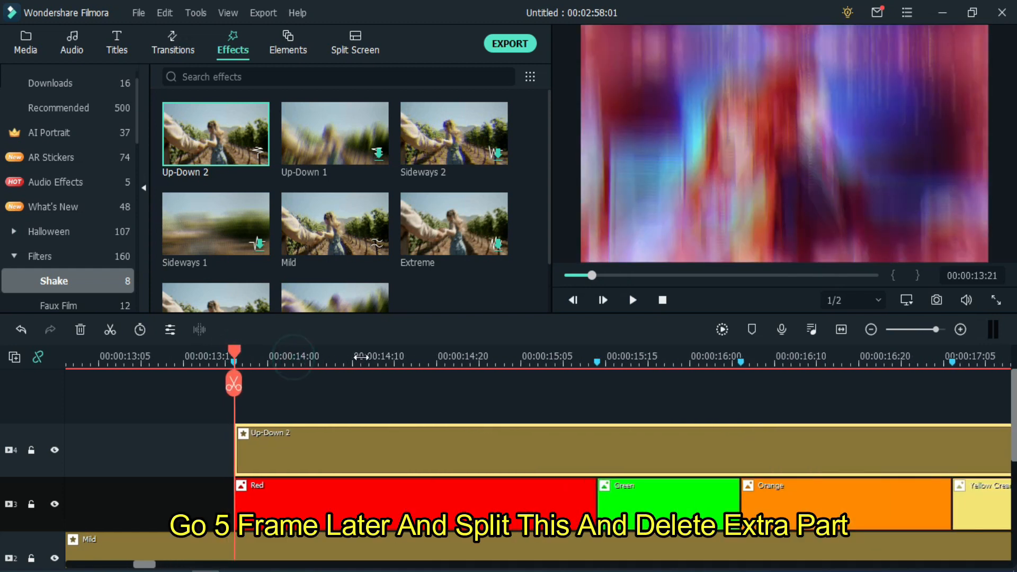
key("Right")
key("Right")
key("Right")
key("Right")
key("Right")
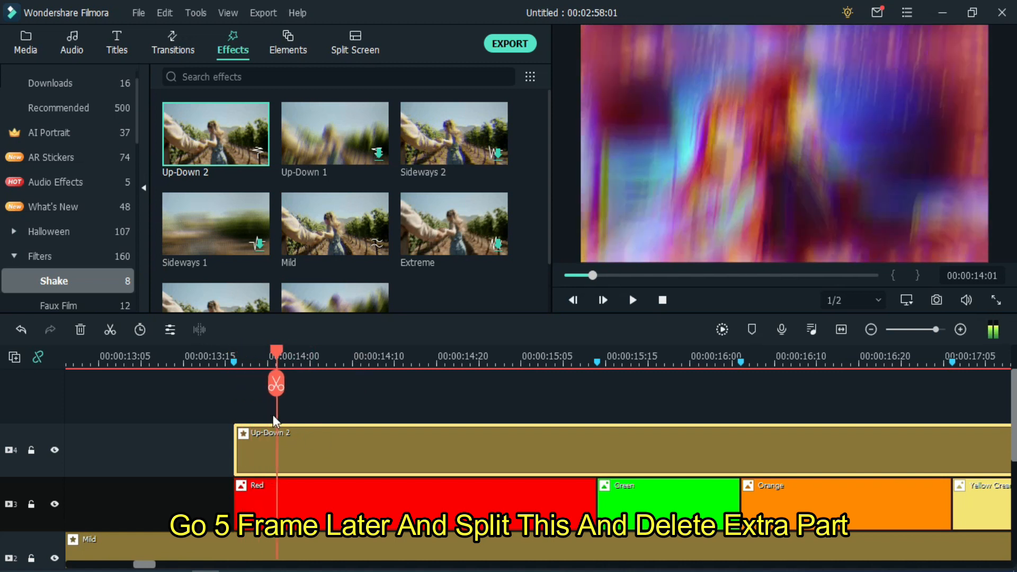
left_click(273, 391)
key("Delete")
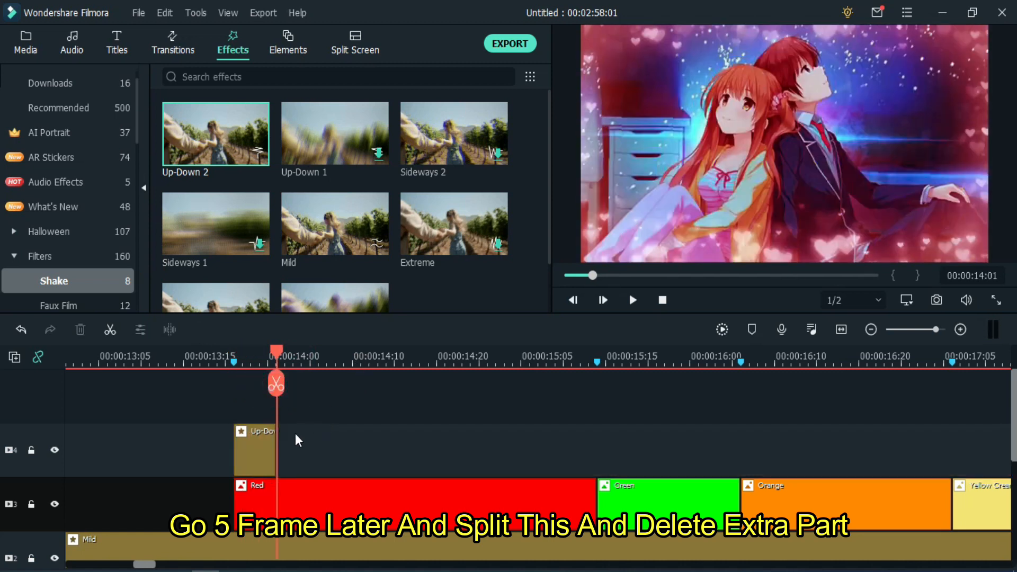
Set the Up-Down 2 effect's Frequency to 300 and confirm the change.
double_click(262, 448)
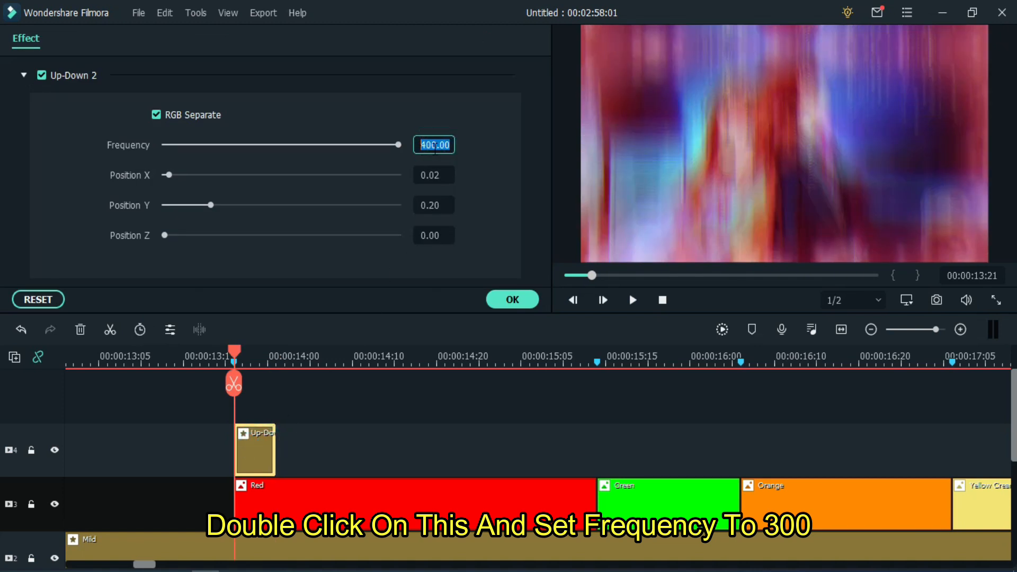
left_click(435, 146)
type("300")
key("Return")
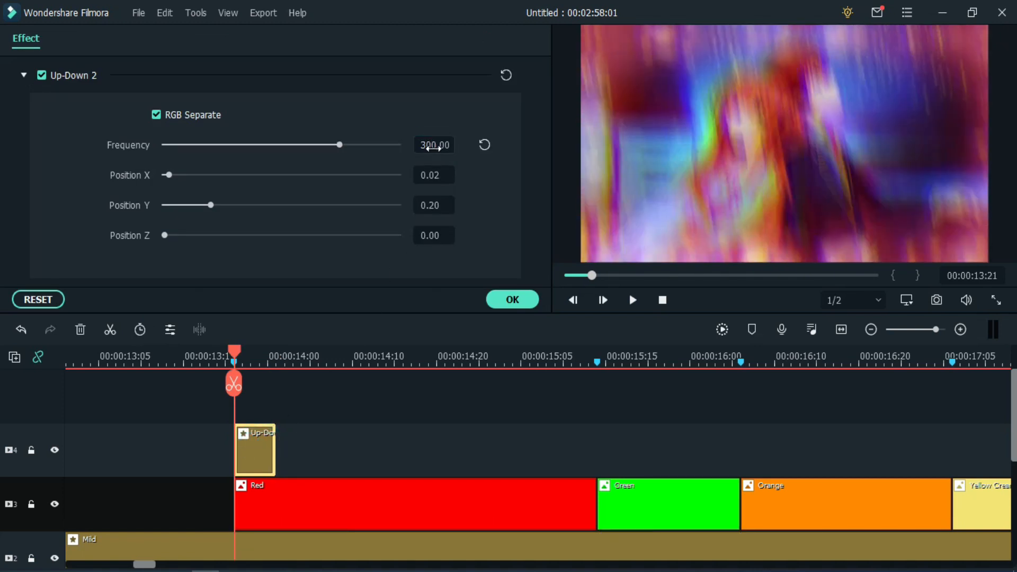
left_click(513, 305)
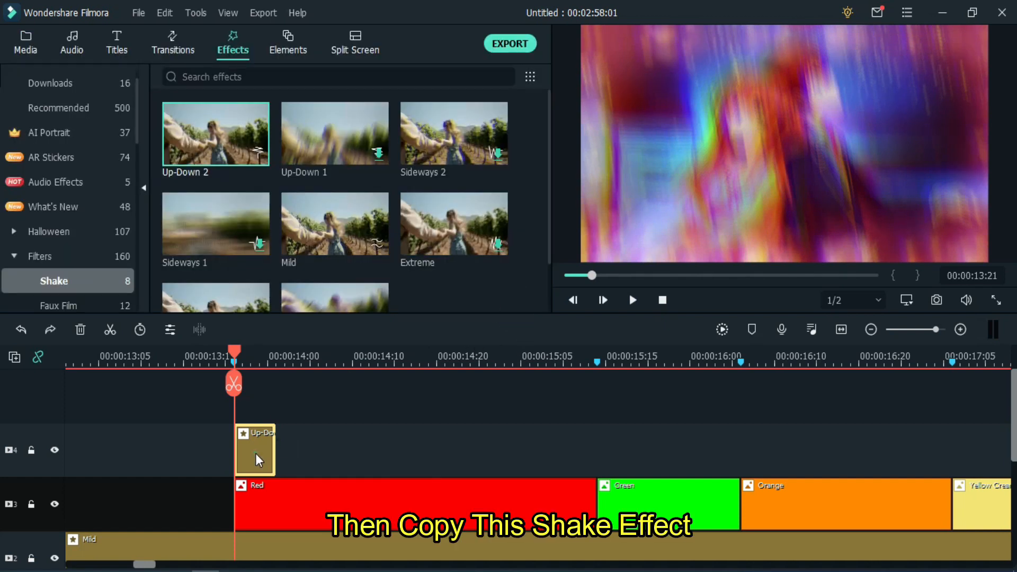
Copy the short Up-Down 2 effect and paste it at the starts of the first Green, Orange and Yellow Cream clips.
left_click(3, 447)
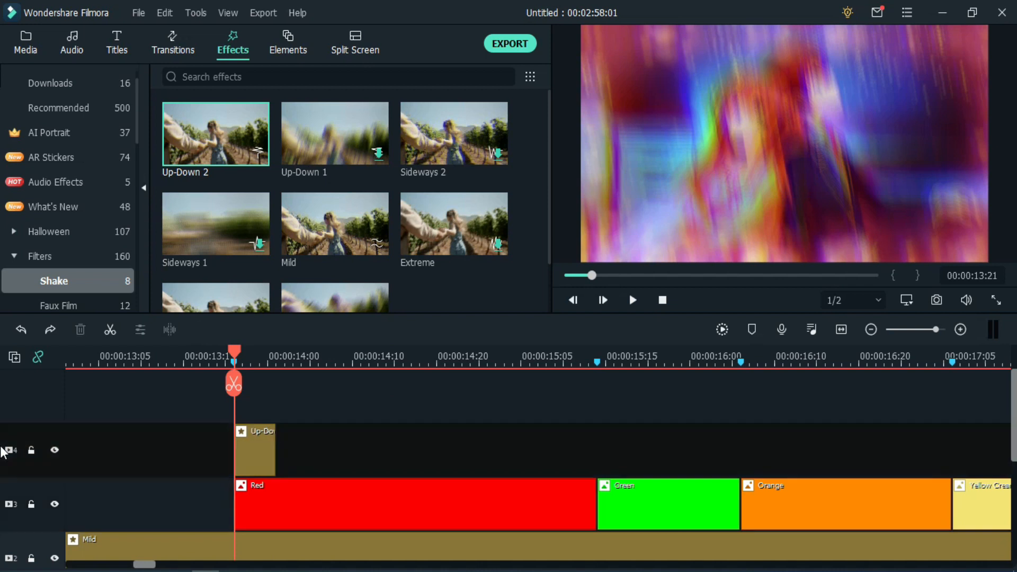
left_click(598, 357)
key("ctrl+v")
left_click(740, 358)
key("ctrl+v")
scroll(554, 427, "right", 5)
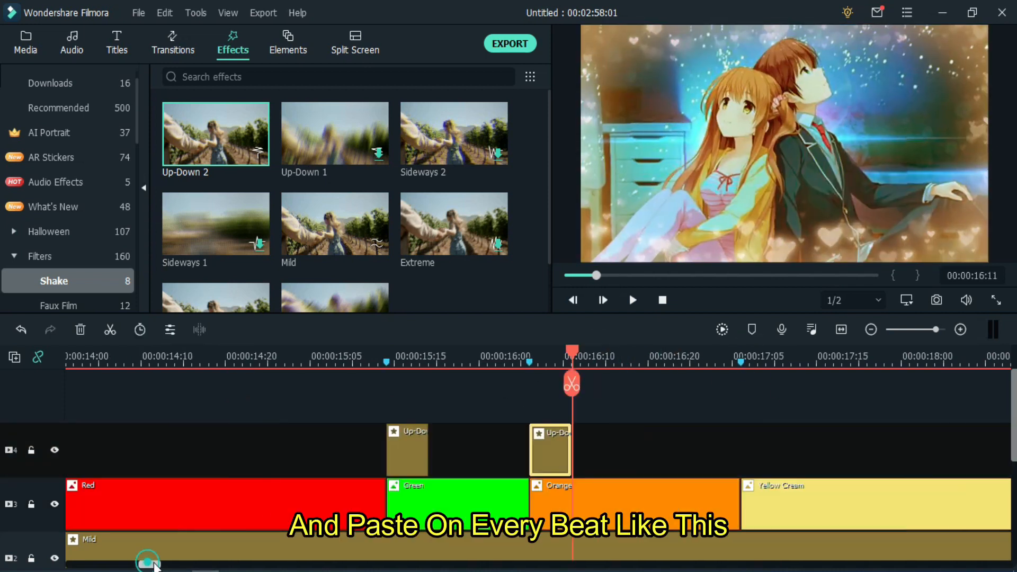
left_click(591, 365)
key("ctrl+v")
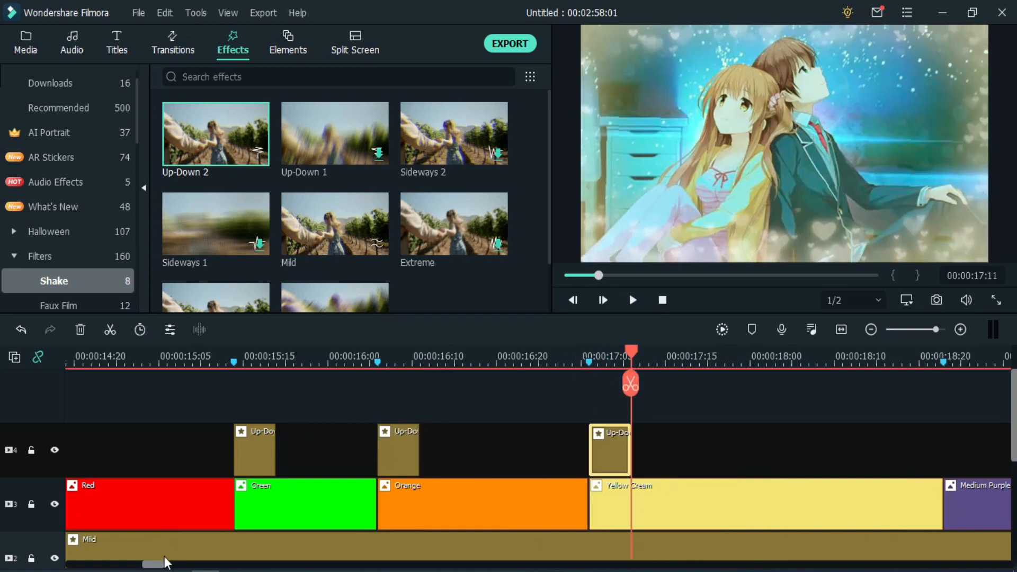
Paste the Up-Down 2 effect at the markers starting the first Medium Purple, first Meadow Green and Lilac clips.
scroll(590, 371, "right", 5)
left_click(583, 363)
key("ctrl+v")
left_click(724, 363)
key("ctrl+v")
left_click_drag(163, 566, 213, 566)
left_click(523, 363)
key("ctrl+v")
Paste the Up-Down 2 effect at the markers starting the second Green, Red and Orange clips.
left_click(496, 363)
key("ctrl+v")
left_click(623, 363)
key("ctrl+v")
left_click(488, 363)
key("ctrl+v")
Paste the Up-Down 2 effect at the starts of the second Yellow Cream, Medium Purple and Meadow Green clips, undoing one extra paste.
left_click(859, 363)
key("ctrl+v")
left_click(529, 363)
key("ctrl+v")
left_click(766, 363)
key("ctrl+v")
key("ctrl+v")
key("ctrl+z")
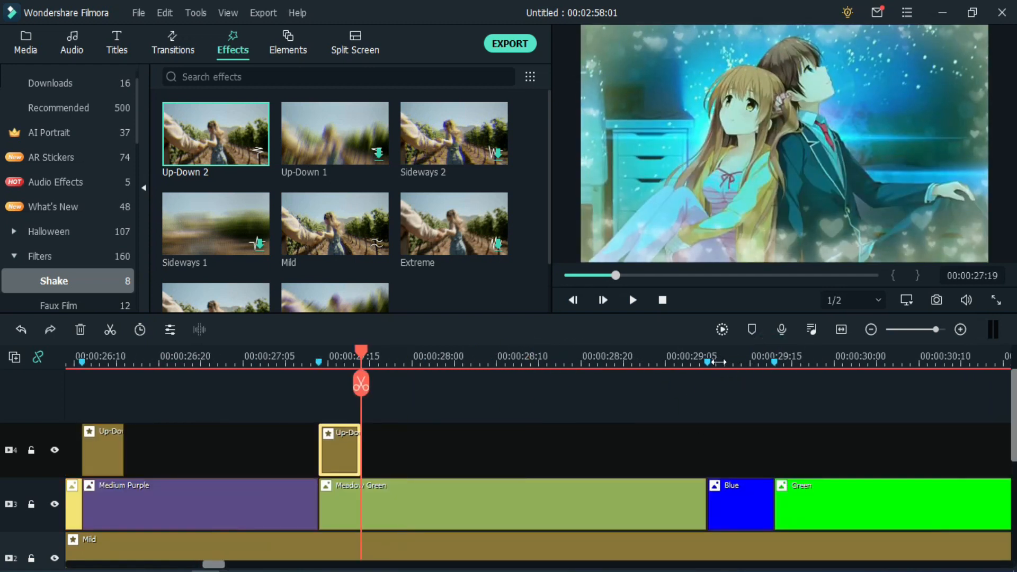
Paste the Up-Down 2 effect at the starts of the Blue and final Green clips and at the last marker.
left_click(707, 363)
key("ctrl+v")
left_click(817, 363)
left_click_drag(222, 565, 233, 566)
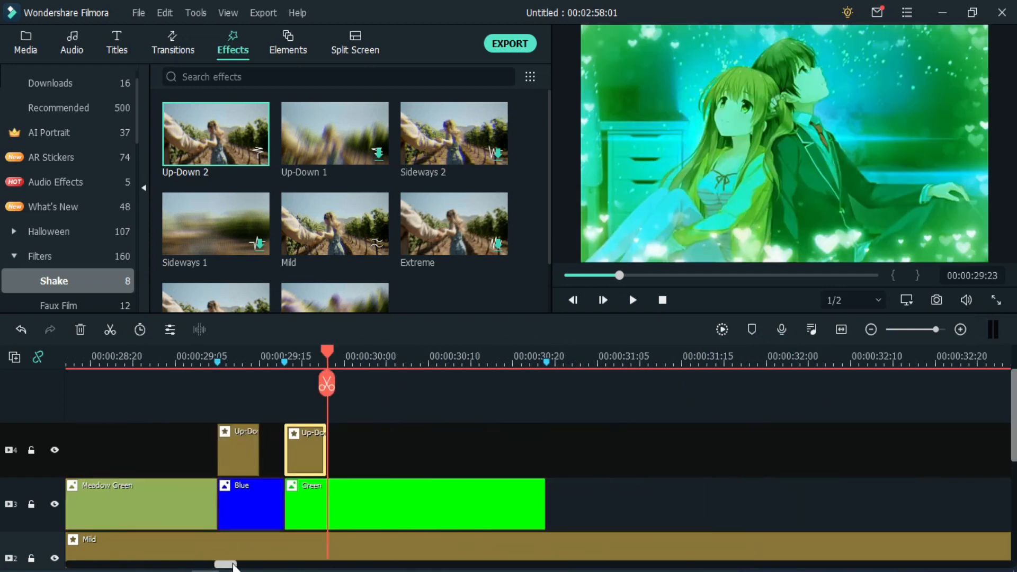
left_click(551, 363)
key("ctrl+v")
left_click_drag(636, 360, 496, 348)
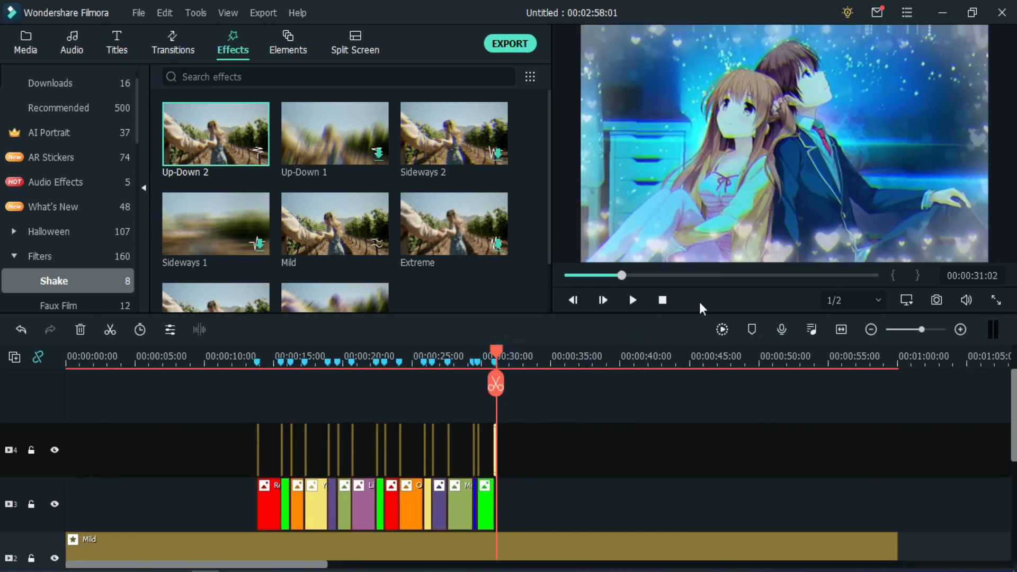
Render the timeline preview and play the finished beat effects from about 10 seconds, stopping at 00:00:33:00.
left_click(727, 331)
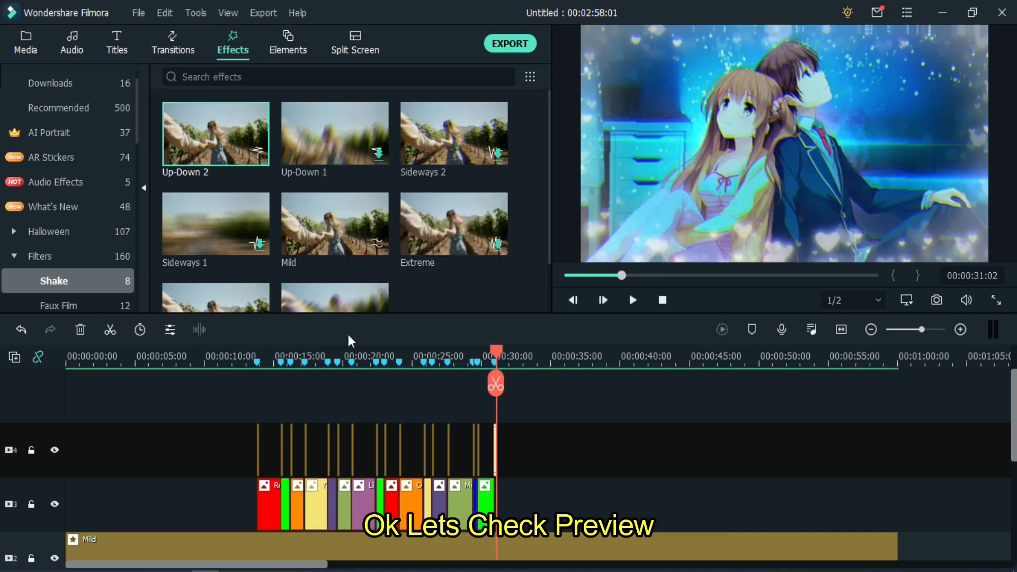
left_click(208, 356)
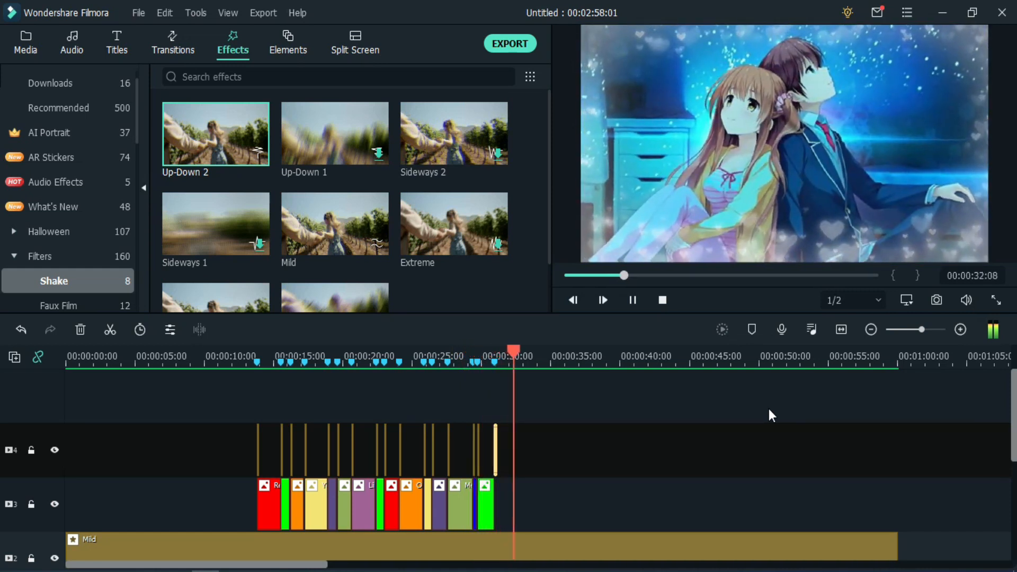
key("space")
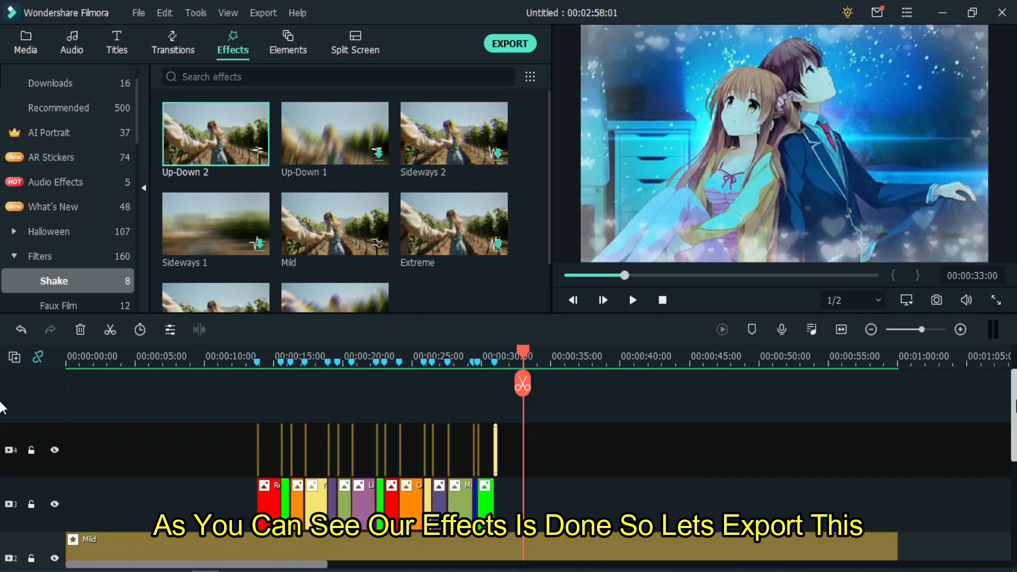
Open the export settings for a local MP4 and start the file name with "Beat Shake Co".
left_click(510, 45)
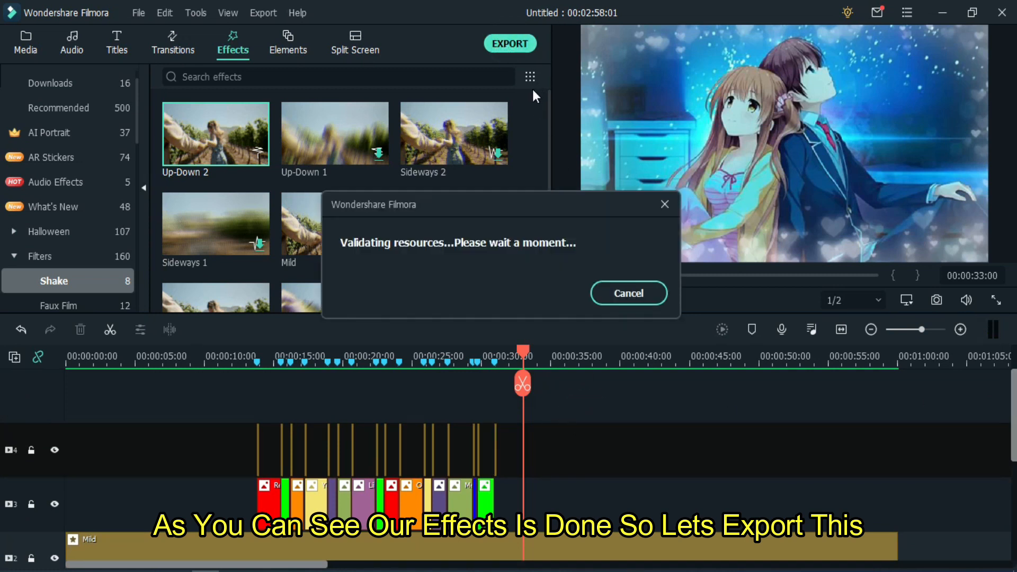
left_click_drag(536, 128, 429, 122)
type("Beat Shake")
type(" Gold")
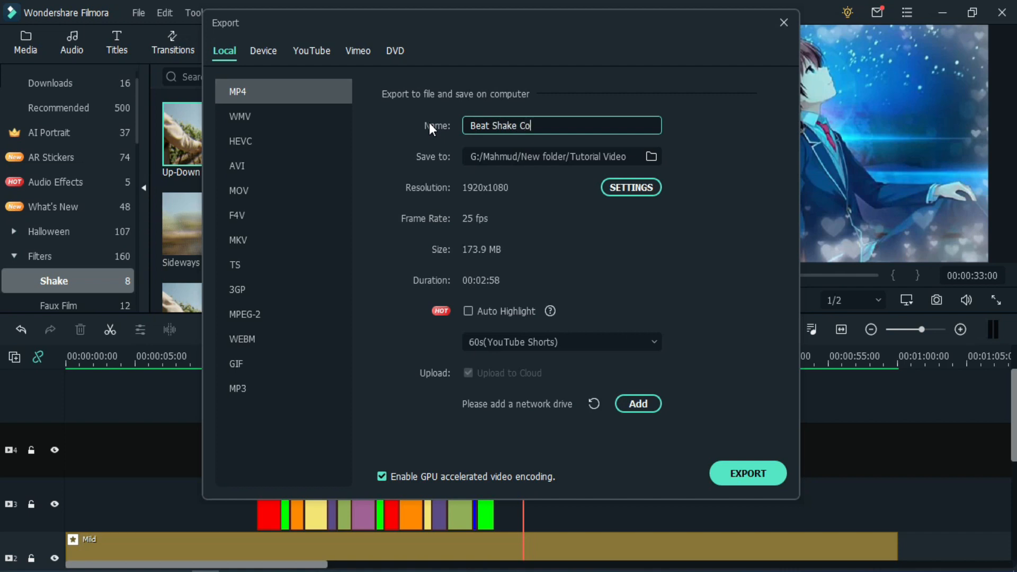